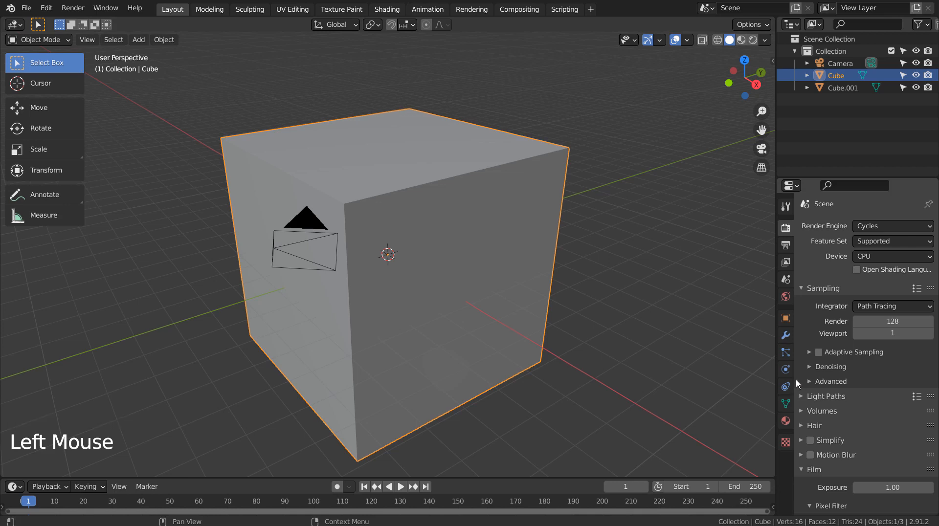
Add a particle system to the large Cube and set its type to Hair.
click(788, 351)
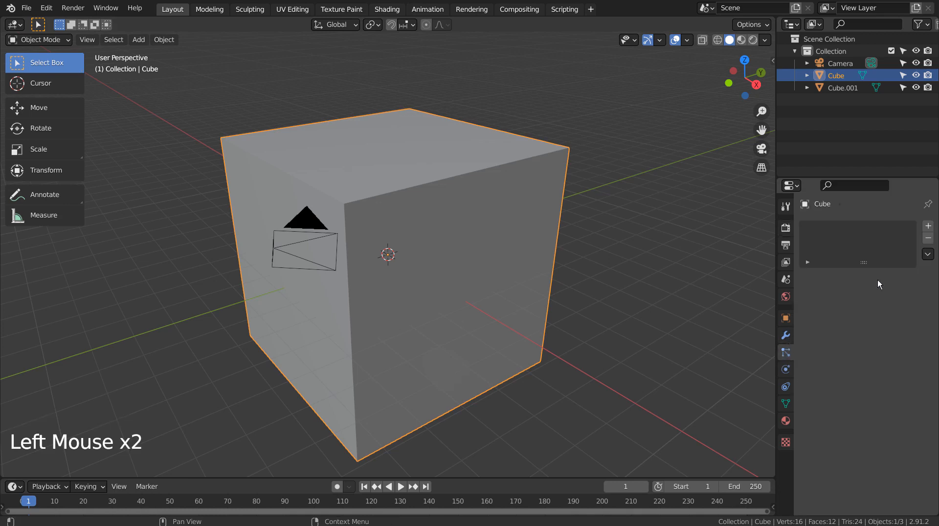
click(928, 226)
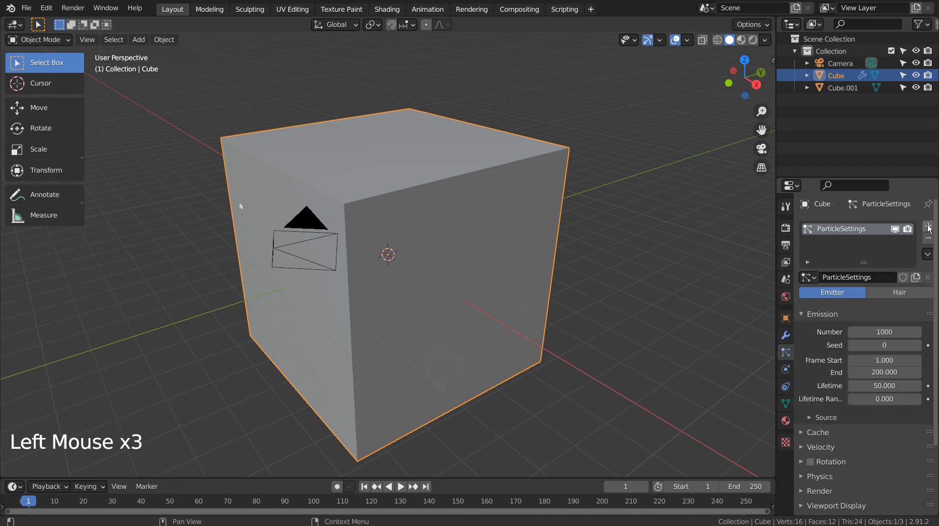
click(879, 294)
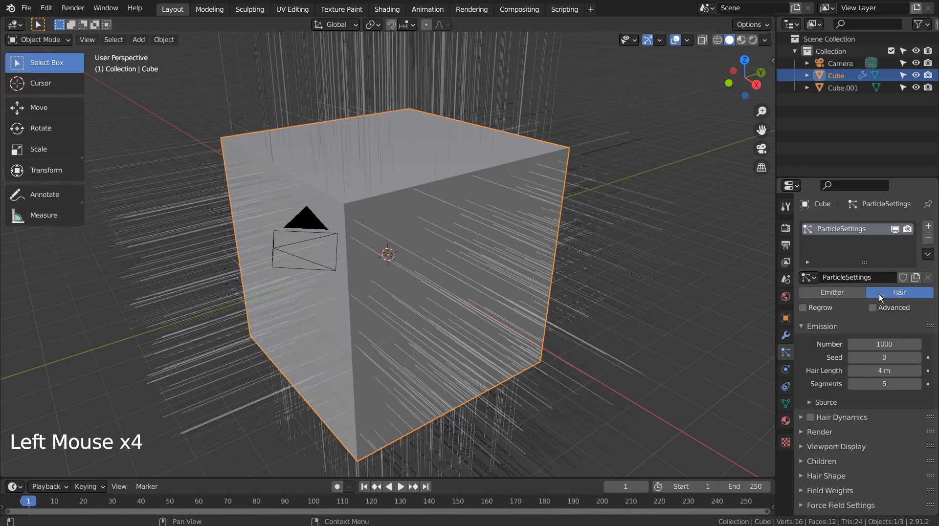
Set the hair particles to render as Object, using Cube.001 as the instance object.
click(803, 433)
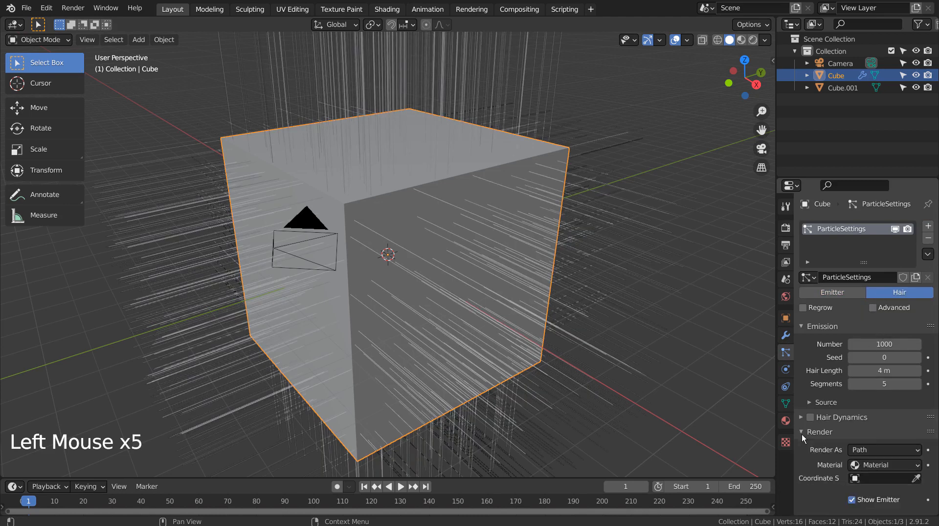
scroll(802, 435, down, 4)
drag(893, 368, 861, 410)
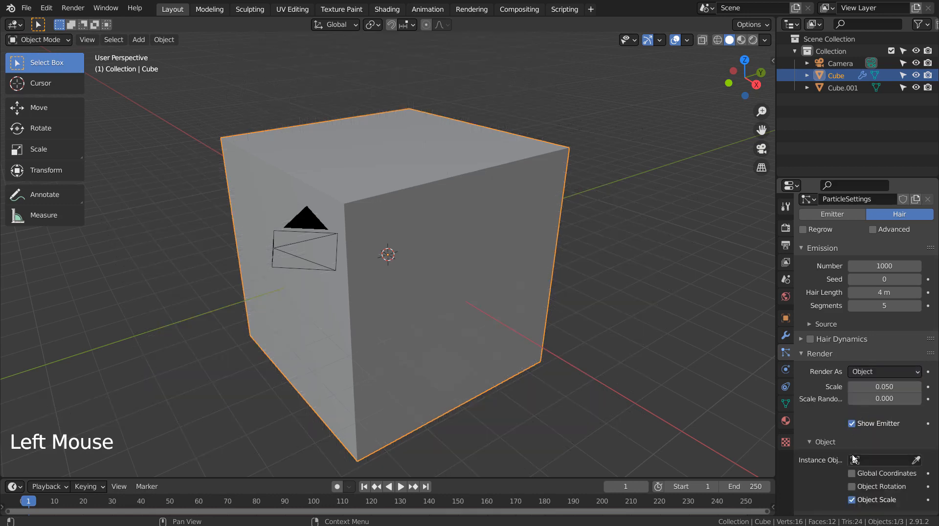
click(878, 460)
click(844, 359)
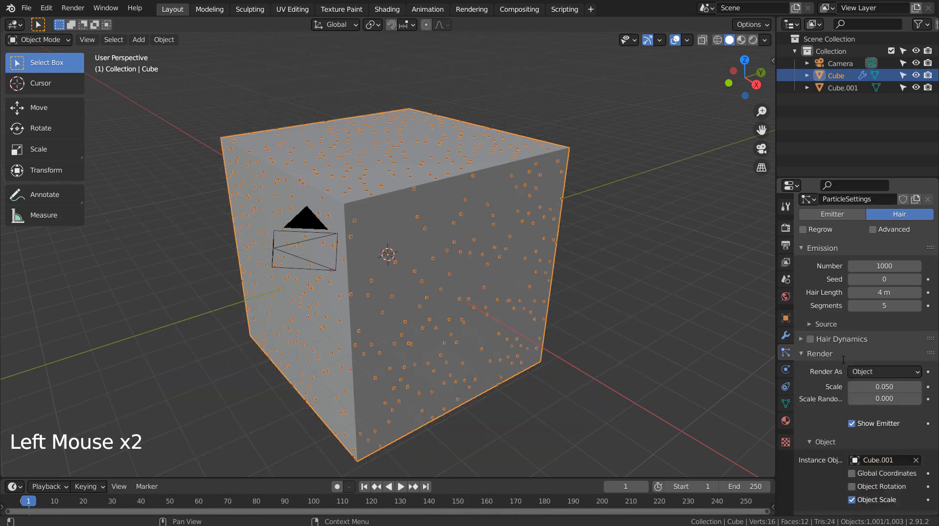
Set the Cube's particle emission source to Volume.
scroll(840, 346, down, 6)
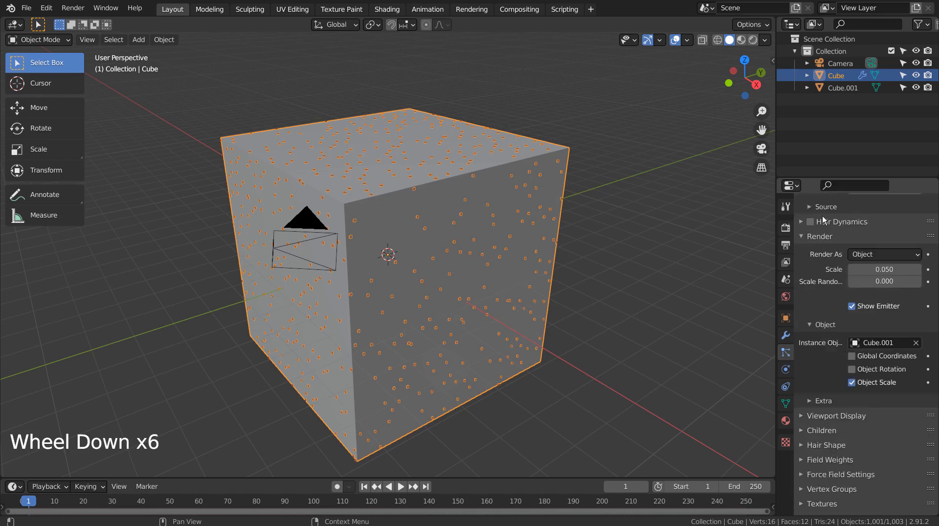
scroll(842, 327, up, 7)
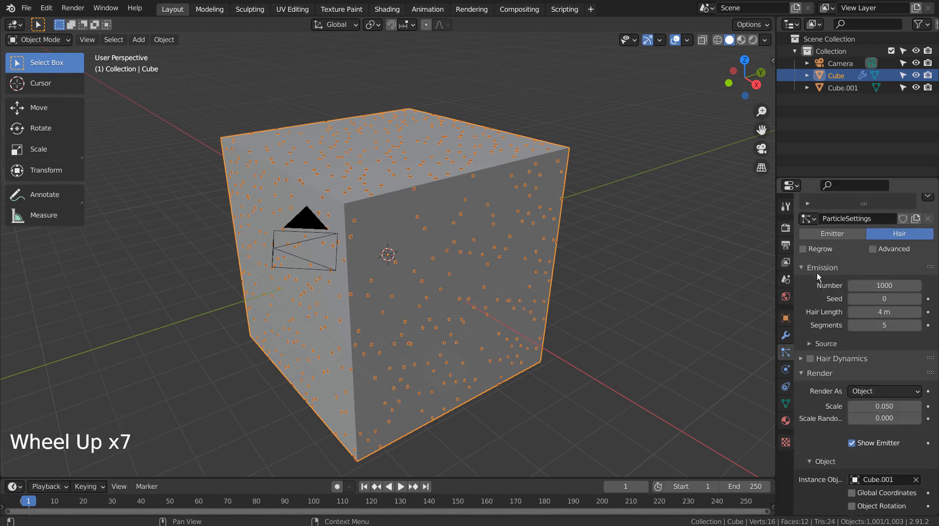
click(810, 345)
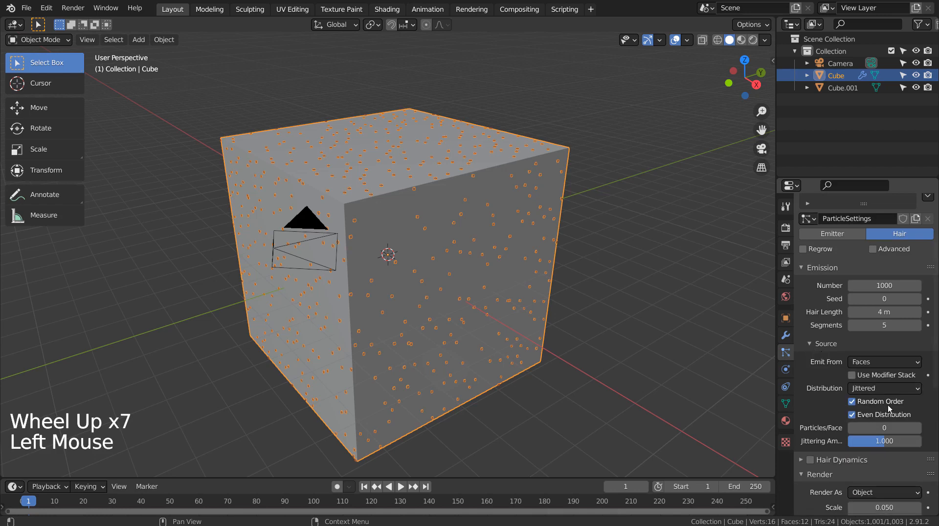
click(894, 366)
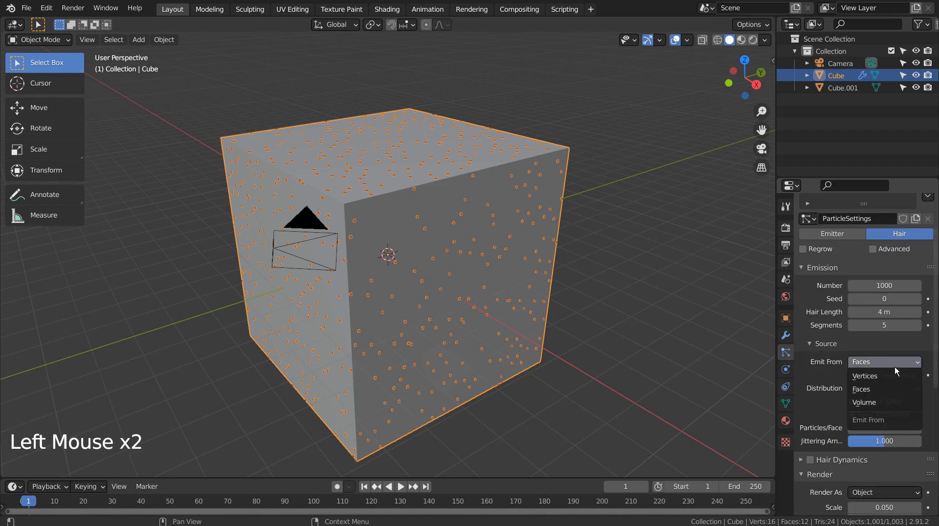
click(881, 402)
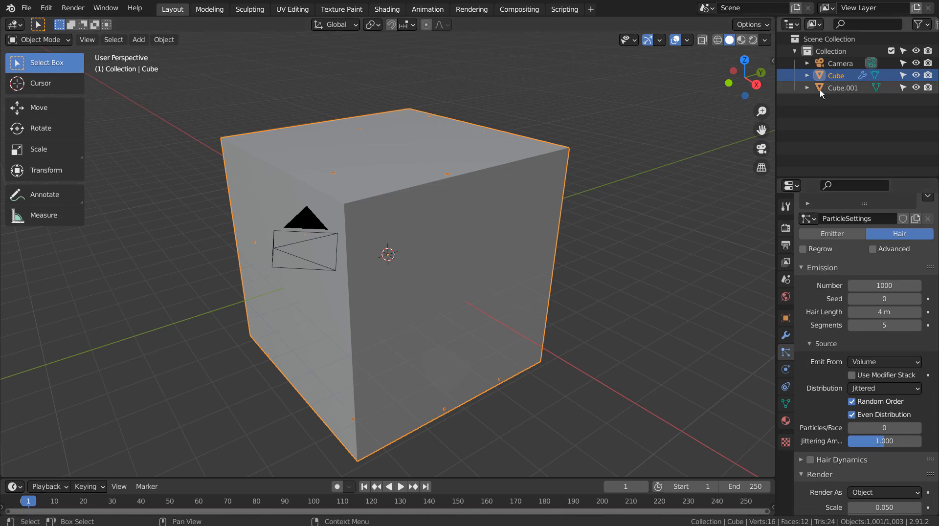
Select Cube.001 and open its material in the Shading workspace.
click(843, 87)
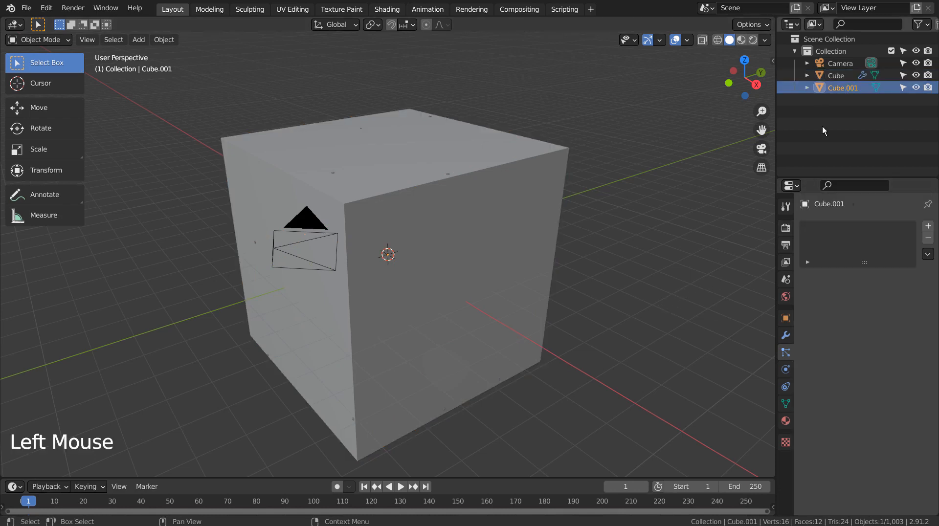
click(928, 226)
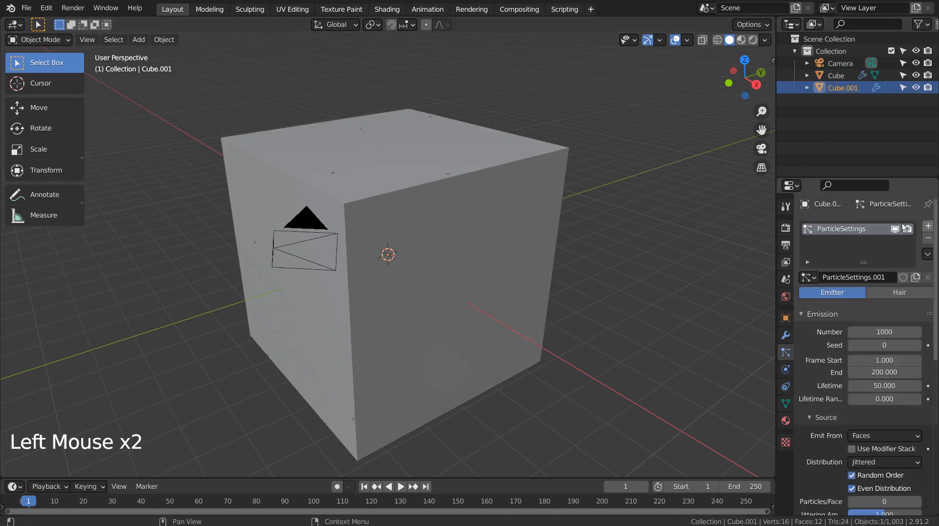
click(929, 238)
click(786, 420)
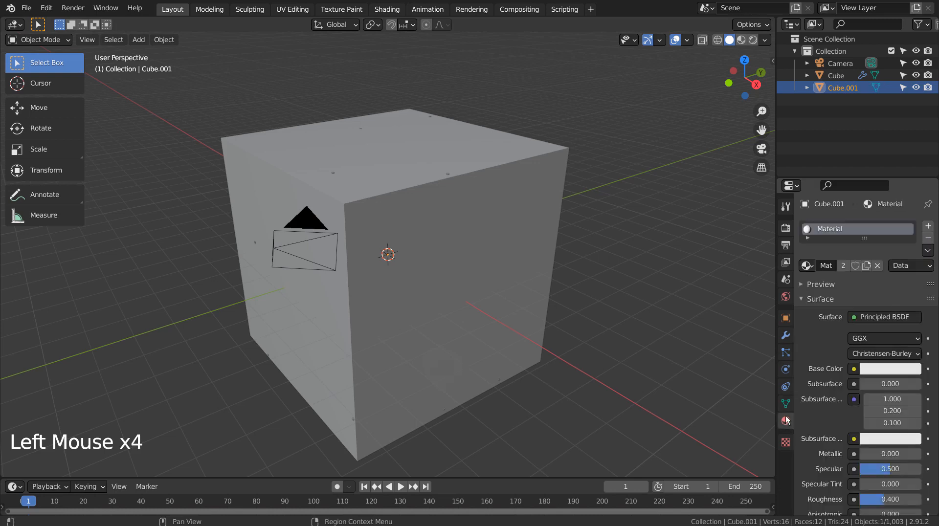
click(387, 9)
Add an Object Info node to the material, well before the Principled BSDF.
scroll(333, 370, down, 2)
shift+middle_drag(333, 370, 473, 376)
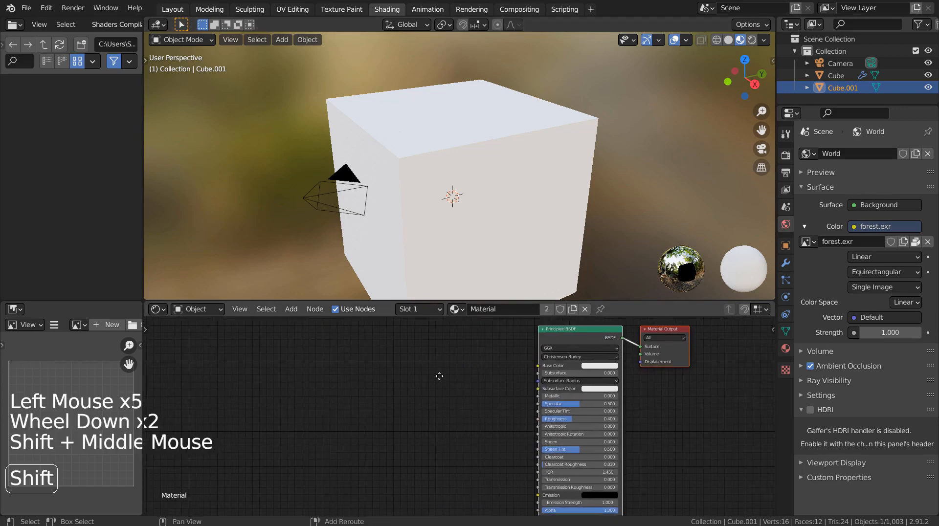
key(shift+a)
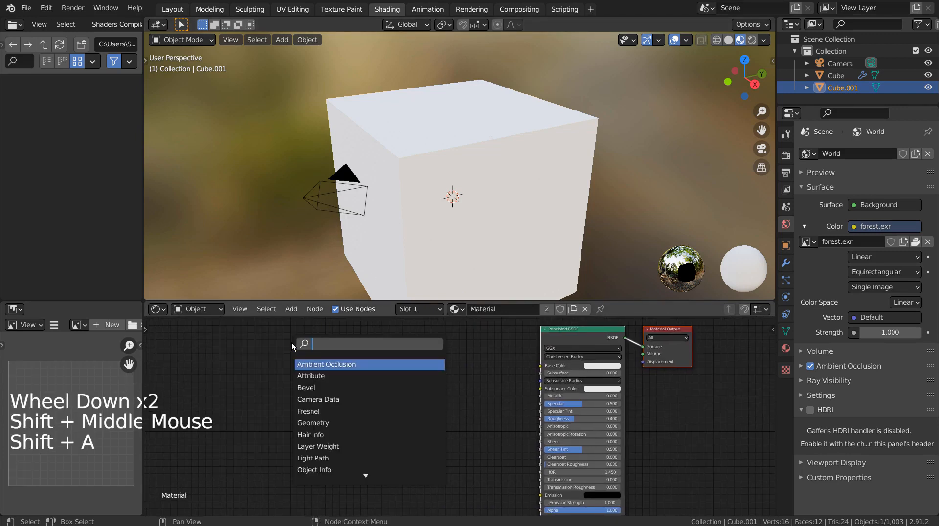
text(obj)
key(Return)
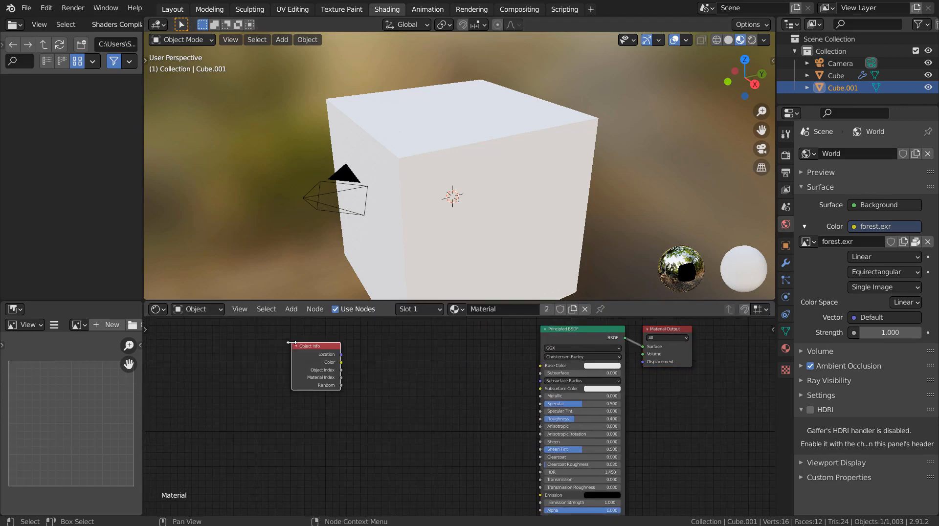
click(292, 343)
Add a ColorRamp node driven by Object Info's Random output and link its Color to the Principled BSDF's Base Color.
key(shift+a)
text(col)
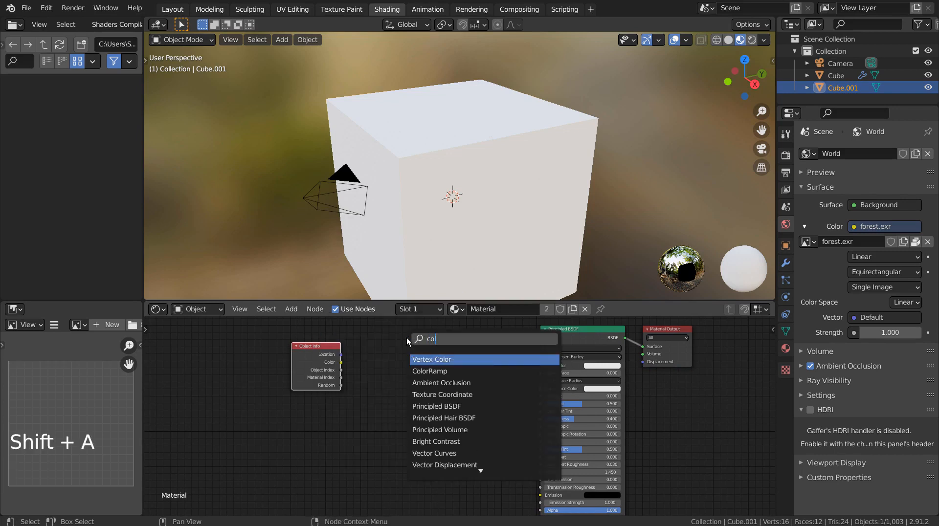
key(Down)
key(Return)
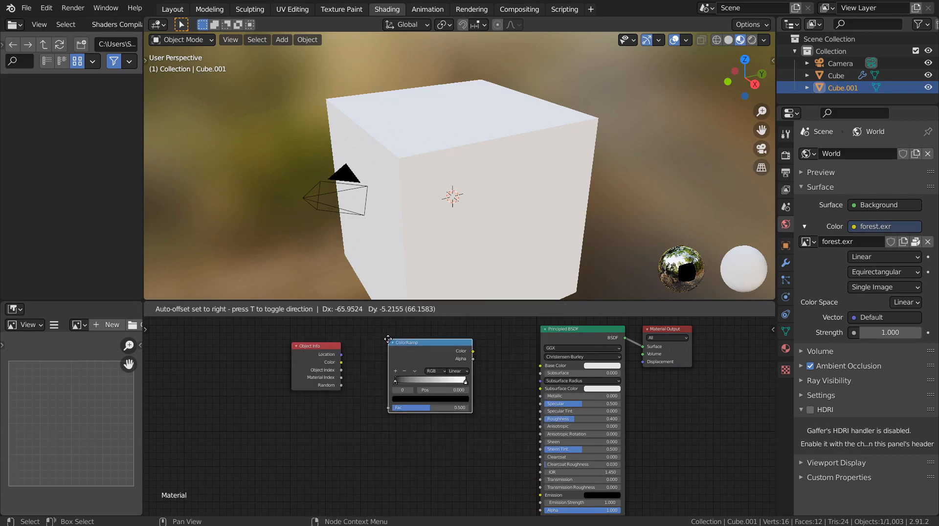
click(388, 339)
drag(341, 385, 389, 408)
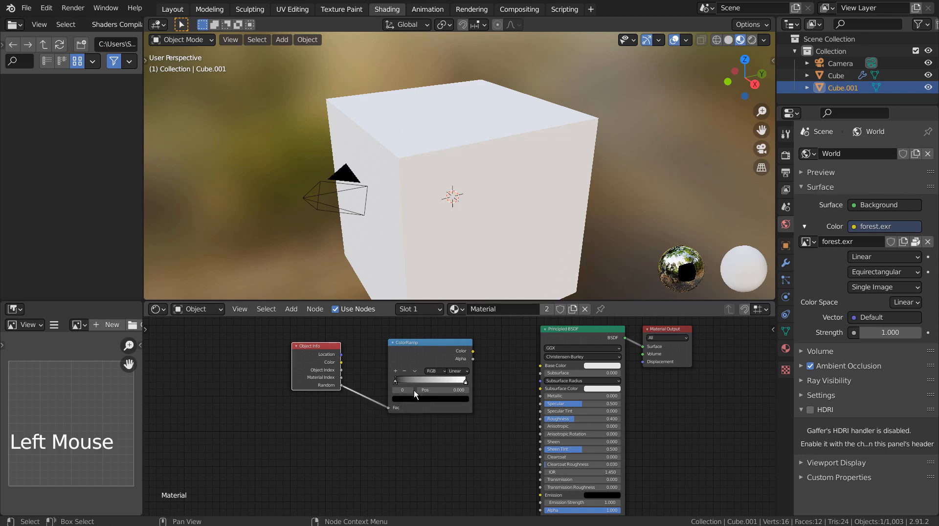
drag(473, 351, 541, 366)
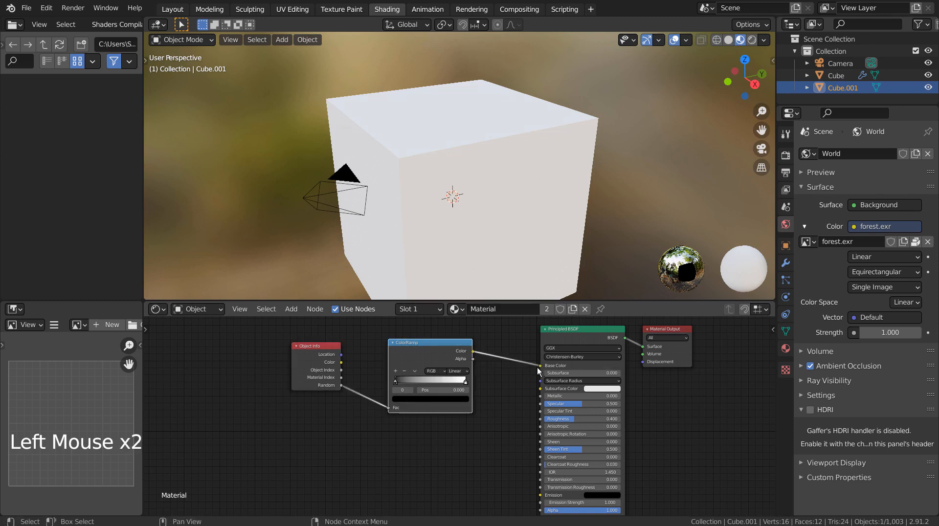
Set the ColorRamp's first stop to pale yellow with hue 0.196, saturation 0.152 and value 1.000.
scroll(467, 379, up, 3)
scroll(467, 379, up, 3)
shift+middle_drag(467, 379, 456, 412)
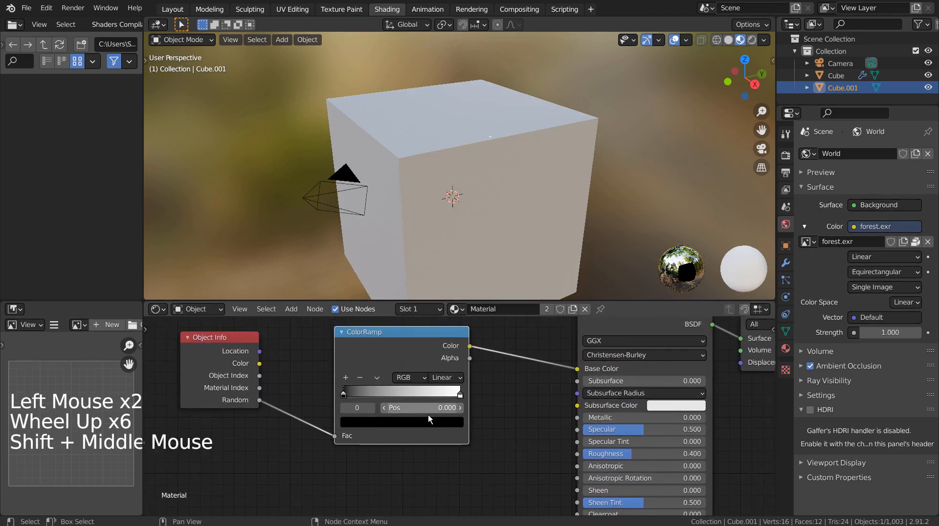
scroll(343, 401, up, 3)
click(313, 391)
click(361, 424)
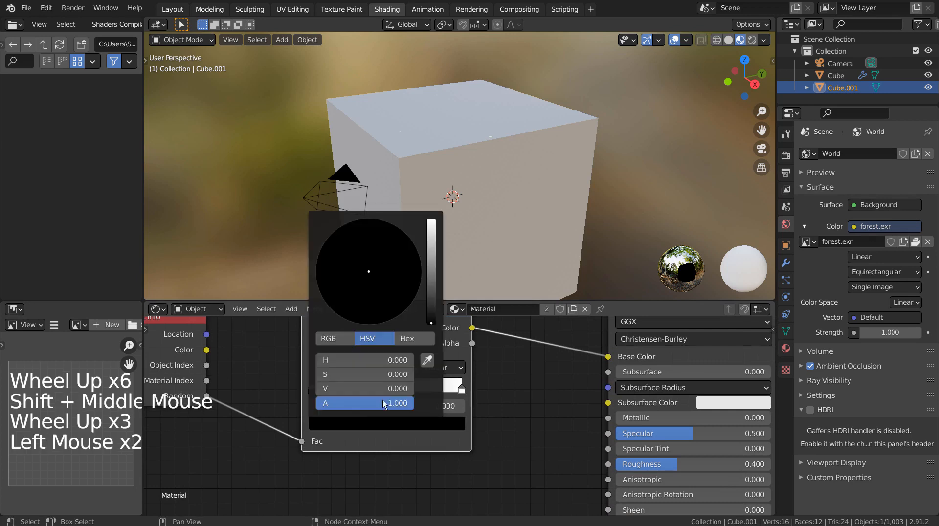
click(429, 287)
drag(428, 288, 432, 221)
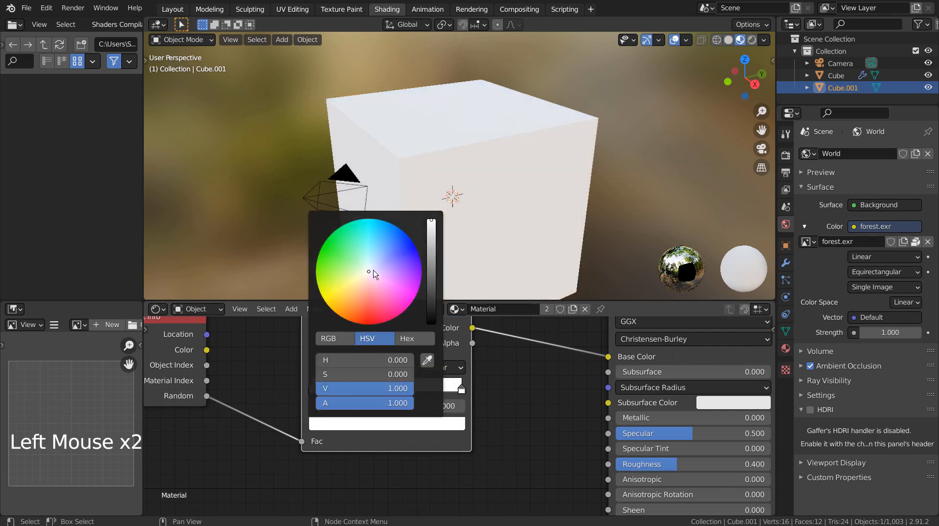
click(361, 275)
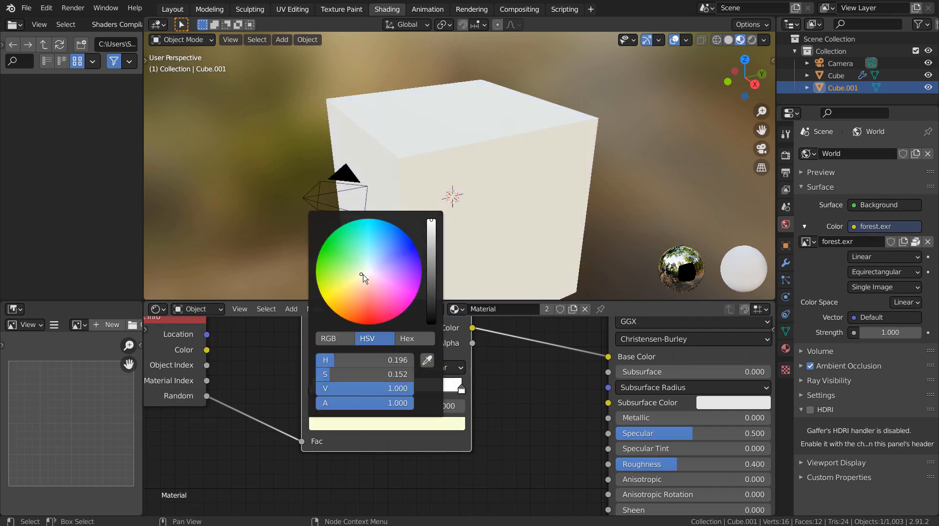
Set the ColorRamp's end stop to pale pink with hue 0.996, saturation 0.171 and value 1.000.
click(462, 389)
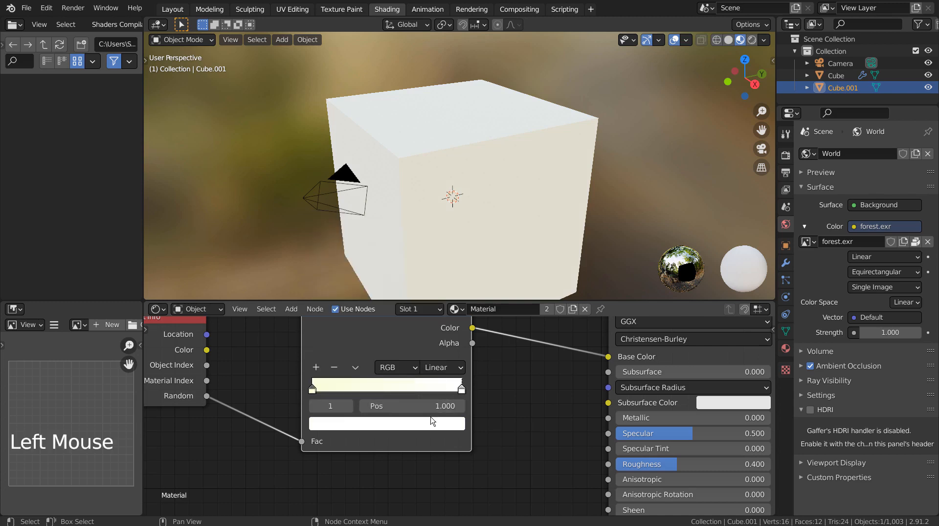
click(433, 423)
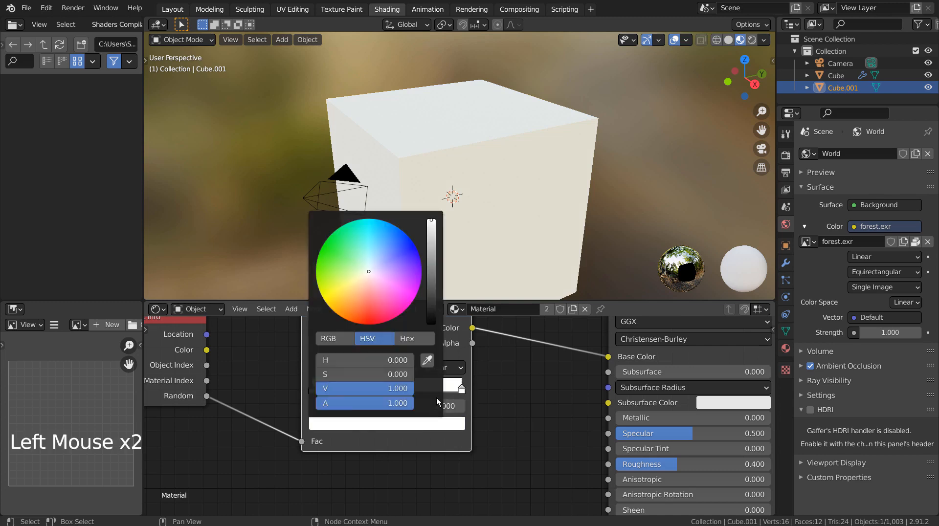
click(372, 281)
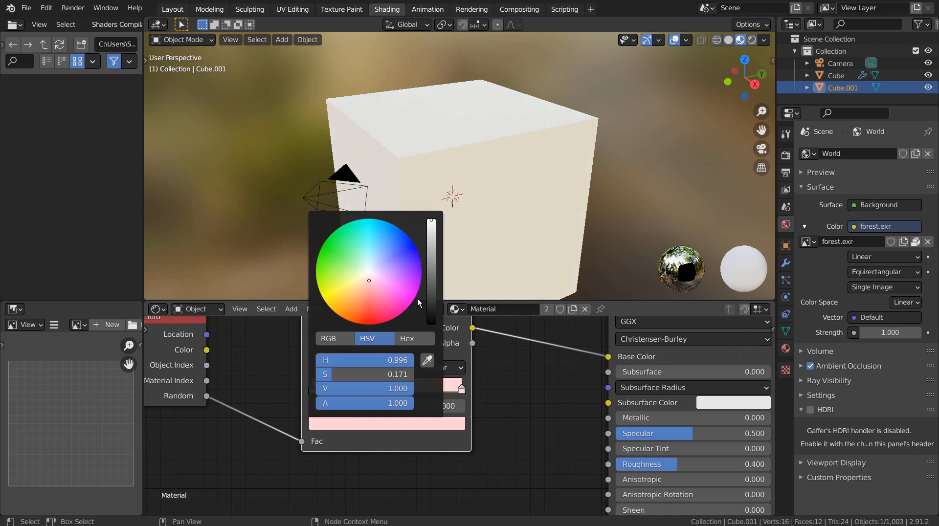
Add a middle stop to the ColorRamp at position 0.500 and color it light pinkish purple.
click(316, 367)
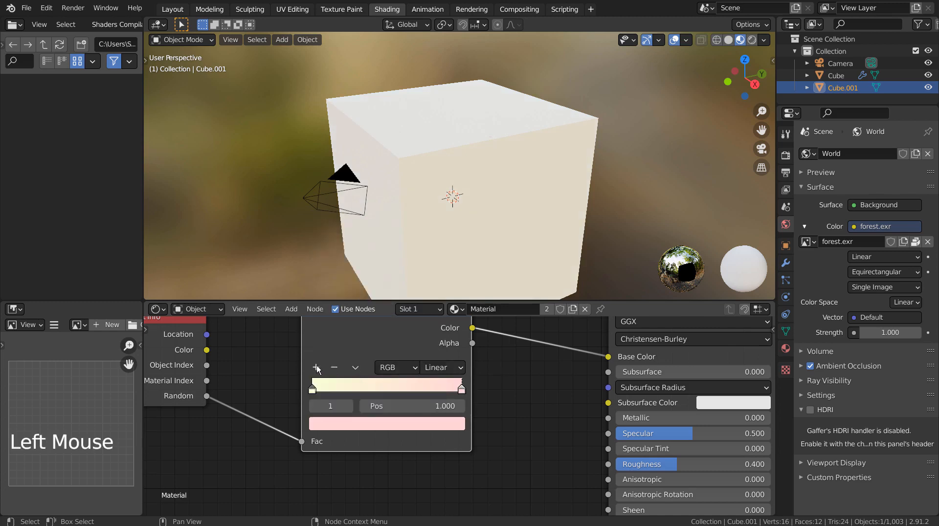
click(388, 392)
click(389, 424)
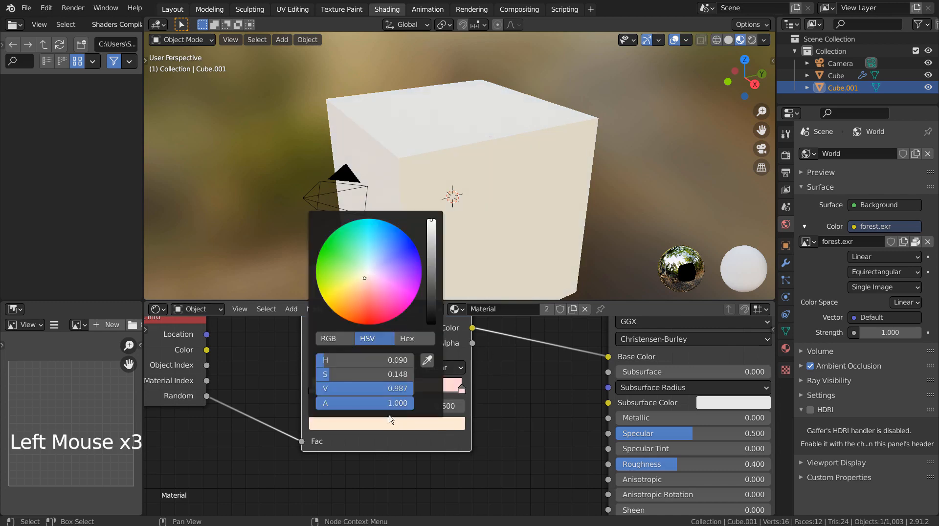
click(383, 283)
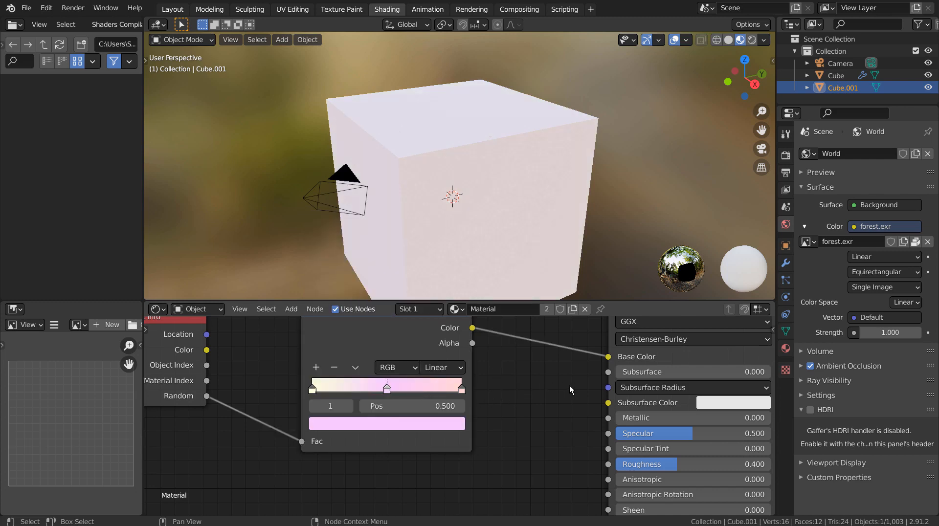
Replace the Principled BSDF with an Emission node, linking the ColorRamp's Color into it and its output to the Material Output's Surface.
scroll(569, 386, down, 7)
click(585, 346)
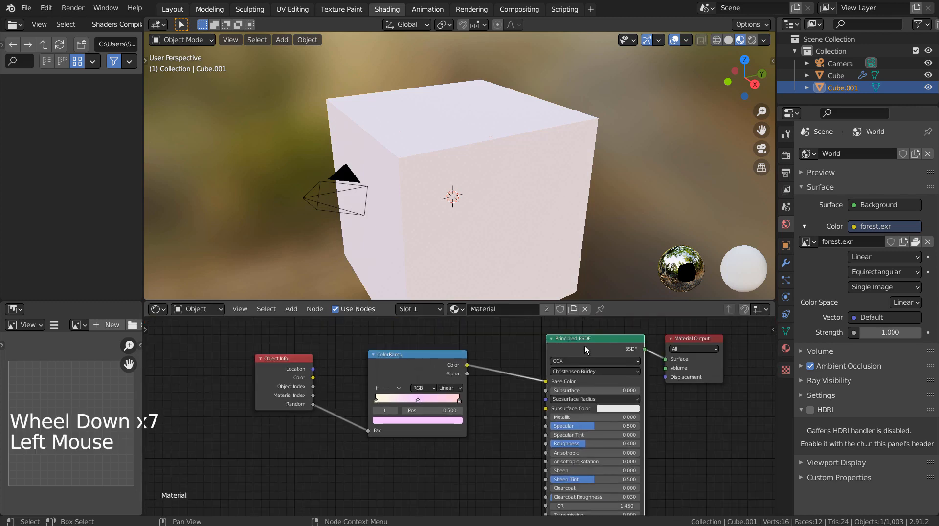
key(x)
key(shift+a)
click(556, 339)
text(e)
click(583, 357)
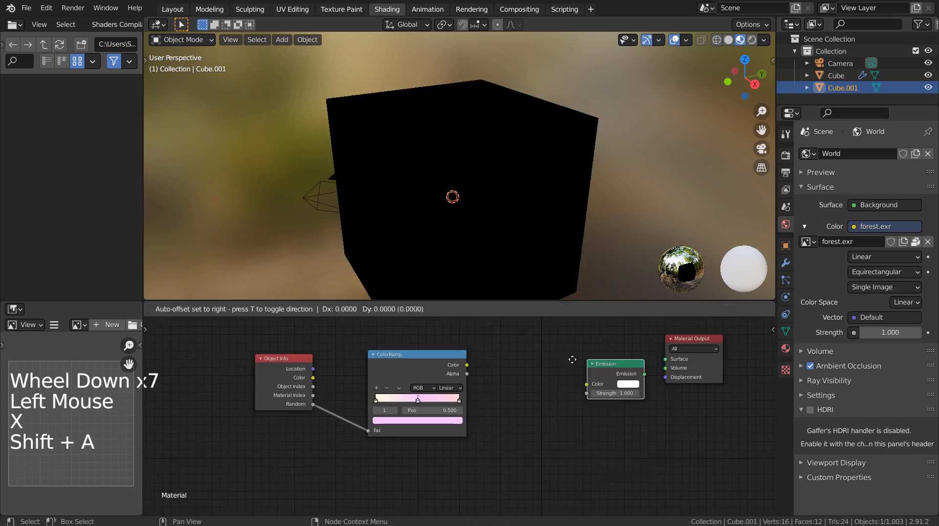
click(555, 362)
drag(467, 365, 559, 386)
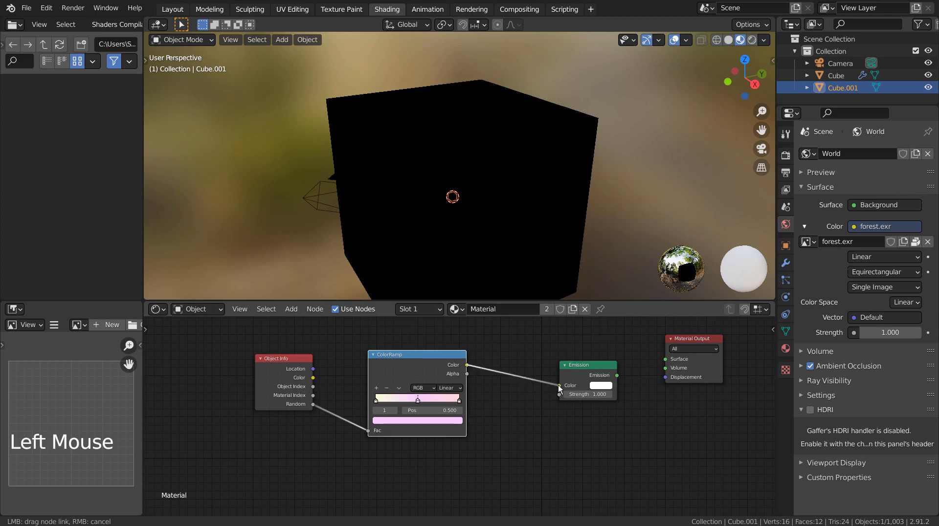
drag(617, 376, 666, 359)
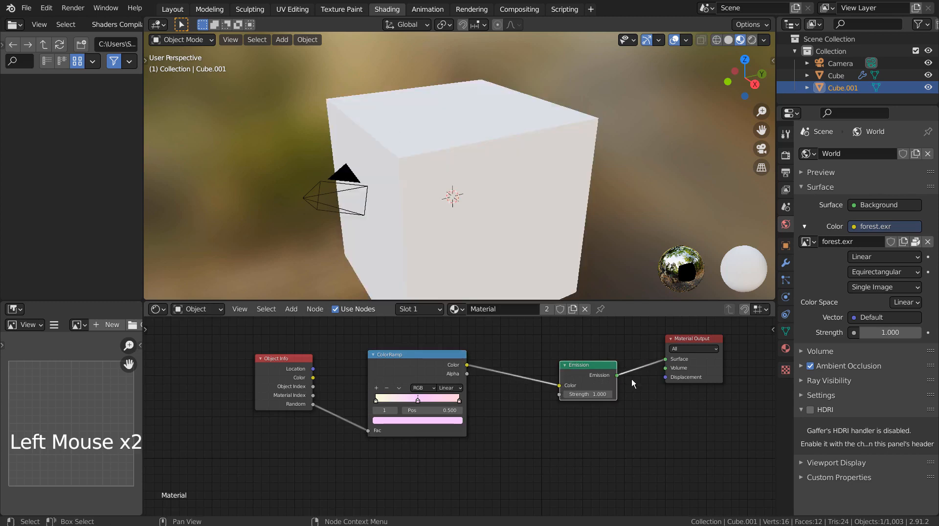
Set the Emission node's strength to 5.
click(597, 393)
text(5)
key(Return)
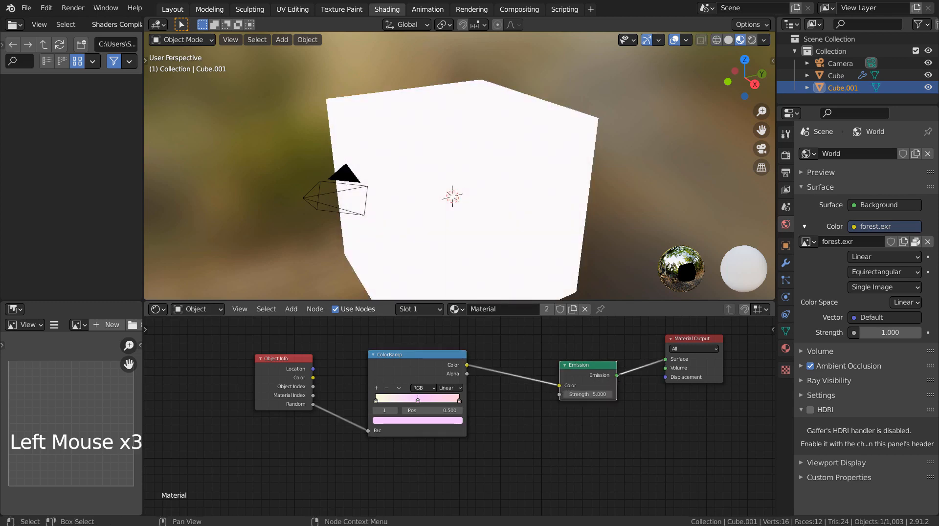
Turn on Bloom in the Eevee render settings and select the large cube.
click(786, 155)
click(887, 153)
click(886, 168)
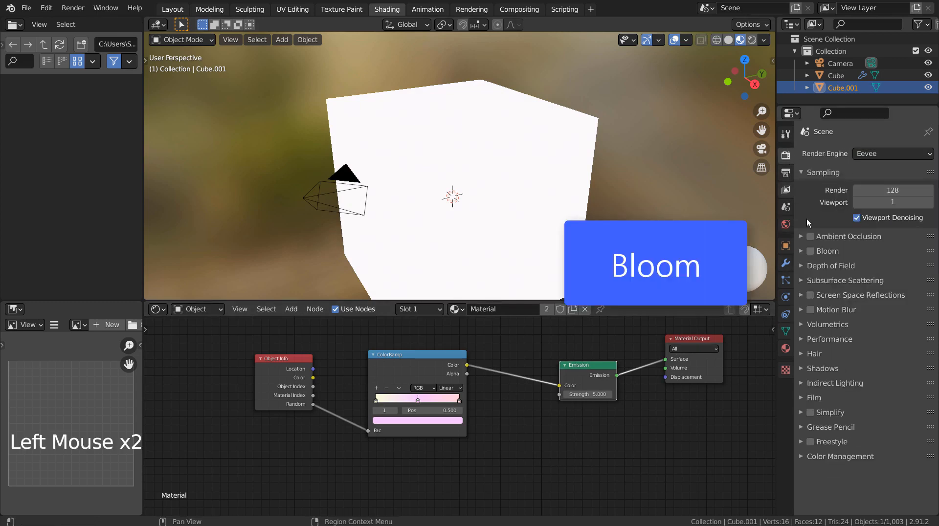
click(811, 251)
click(548, 417)
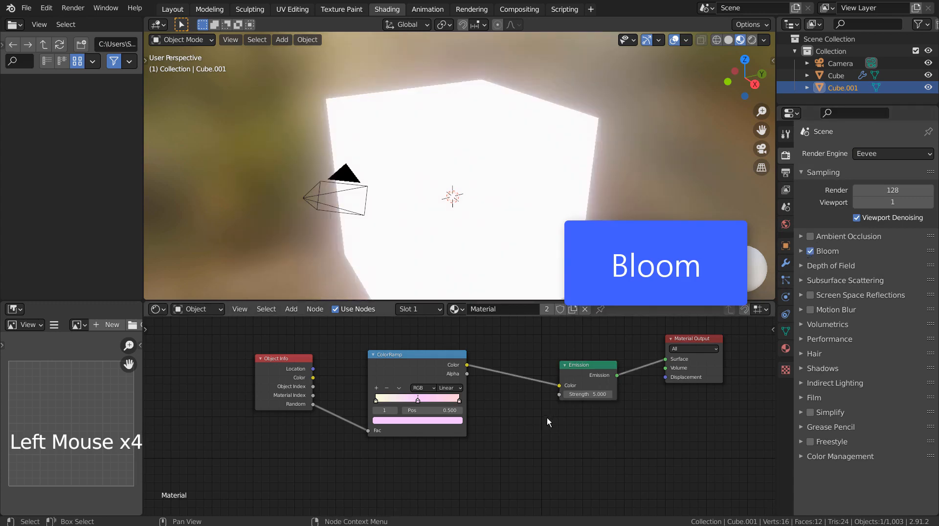
click(517, 251)
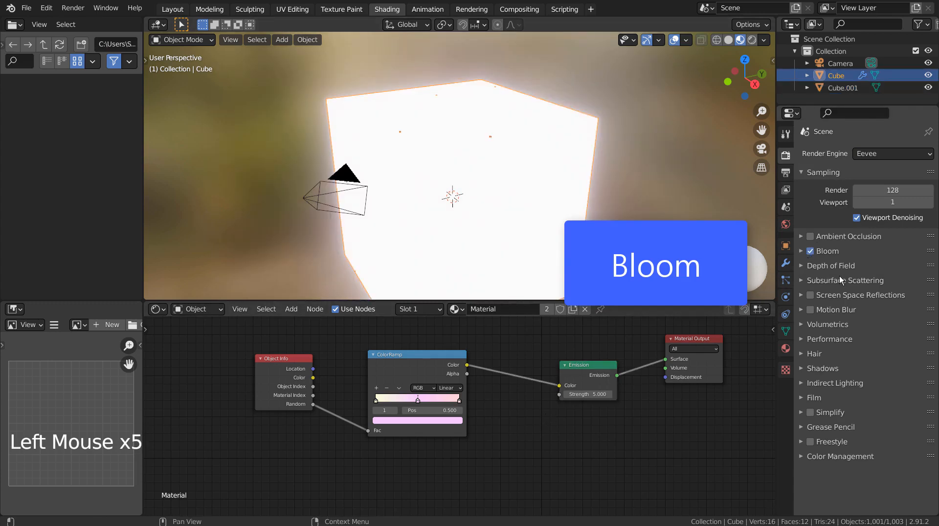
Add a ColorRamp stop at position 0.250 and color it pale green with hue 0.352, saturation 0.178 and value 0.967.
scroll(840, 276, up, 5)
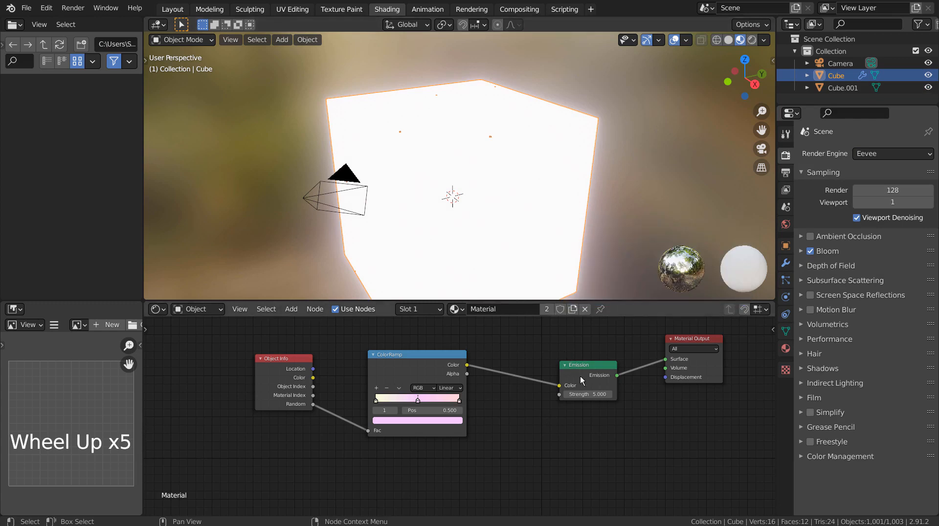
scroll(496, 393, up, 7)
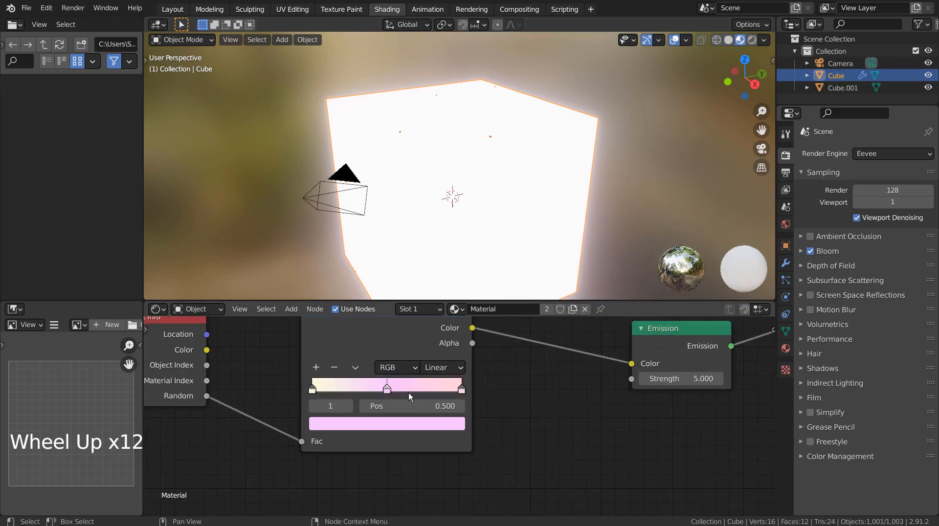
click(317, 370)
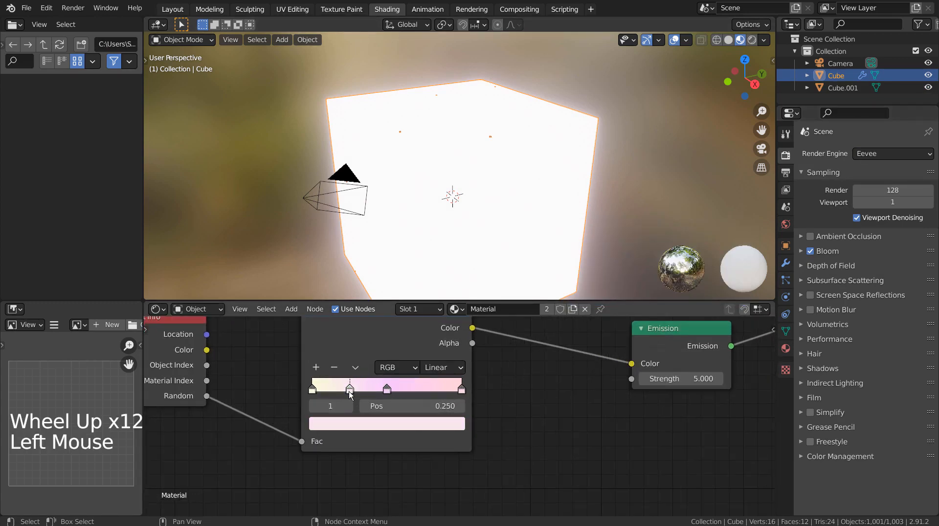
click(349, 392)
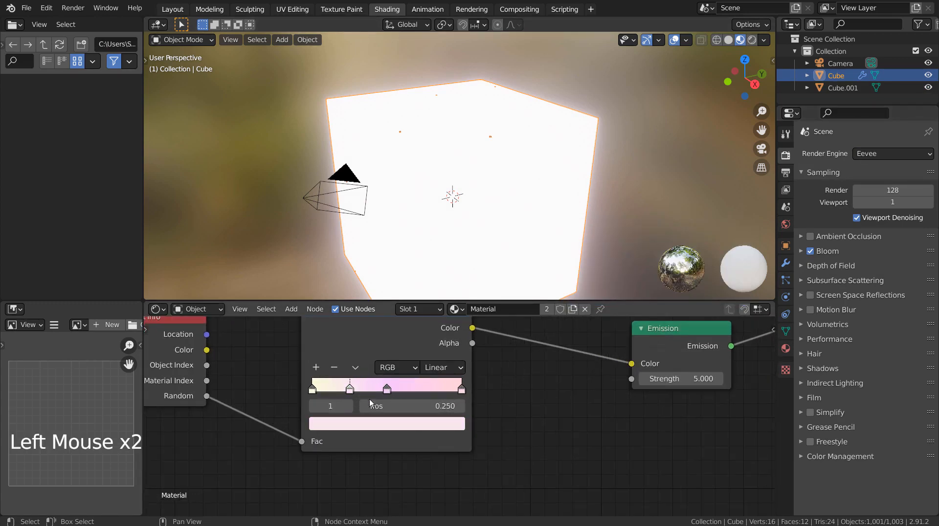
click(382, 431)
click(361, 266)
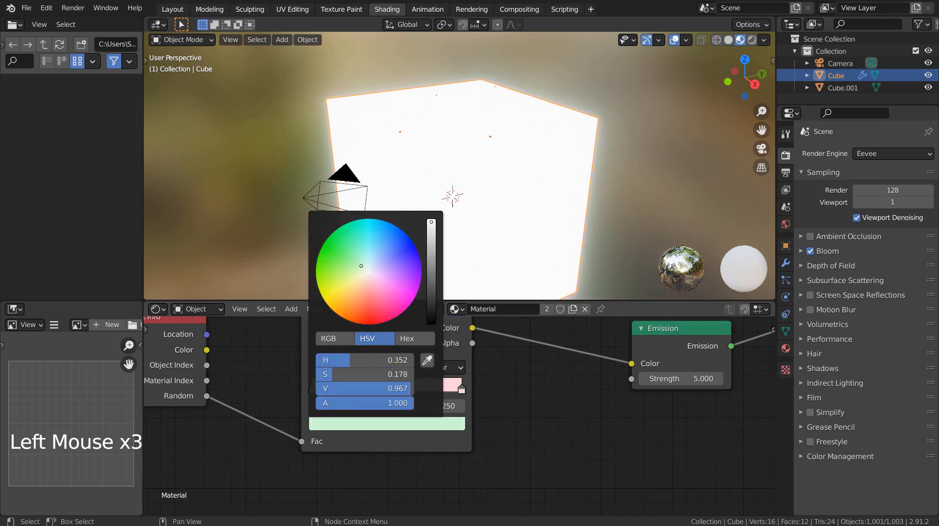
click(423, 395)
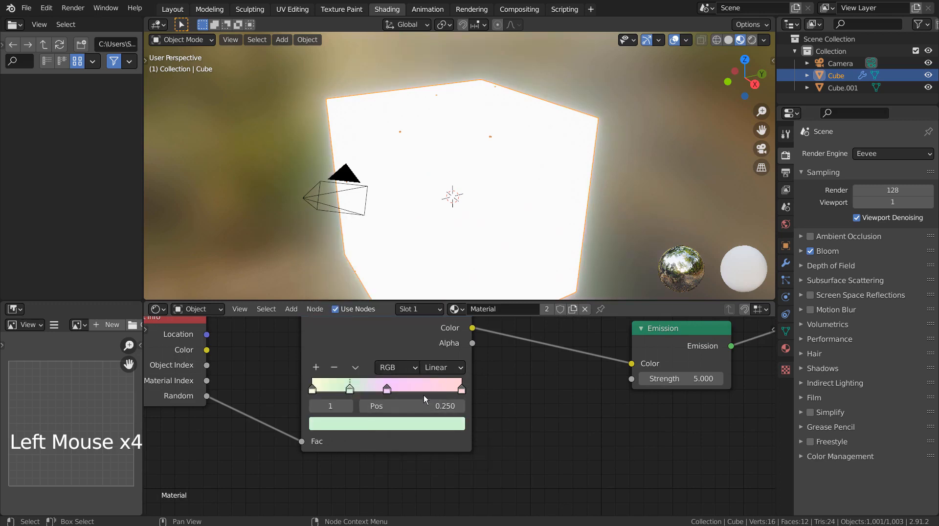
Add a ColorRamp stop at position 0.750, between the middle and end stops, and color it light blue.
click(462, 389)
click(463, 389)
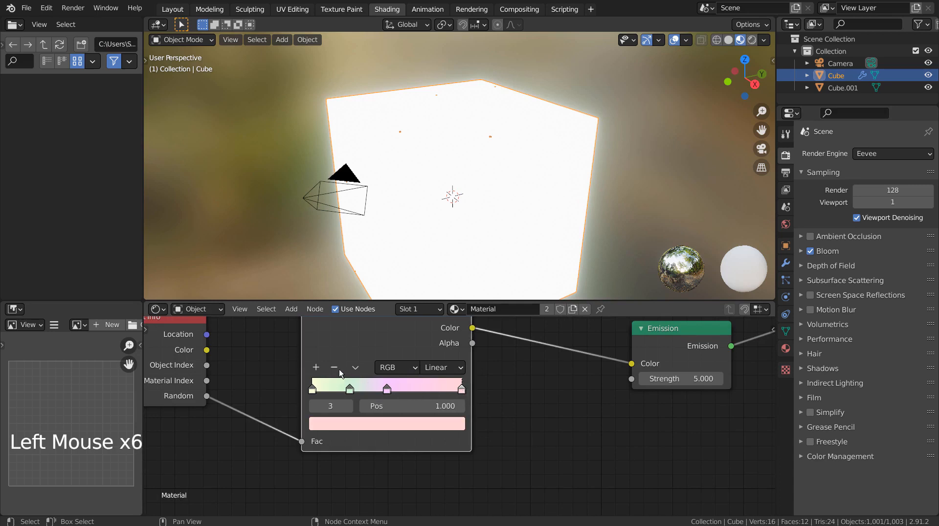
click(316, 371)
click(426, 391)
click(424, 431)
click(382, 268)
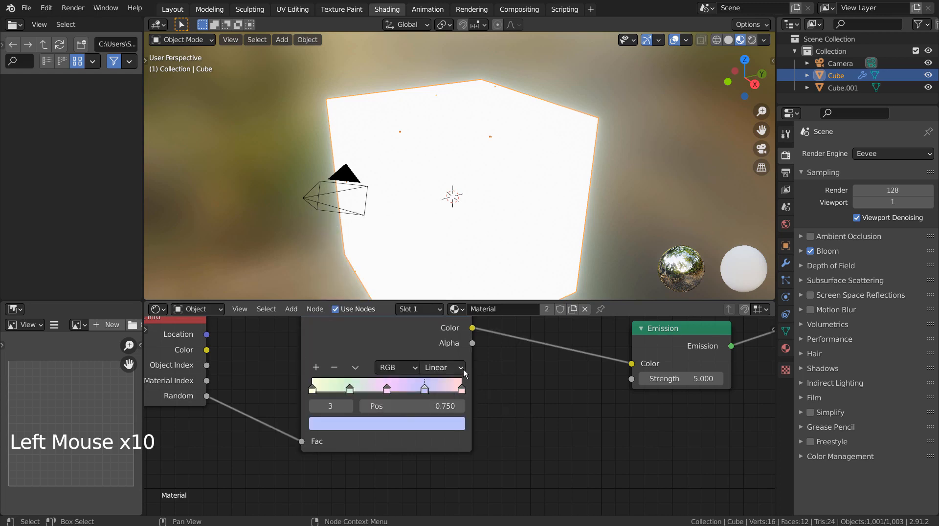
Move the ColorRamp's last stop slightly inward and its first stop to 0.040, and set the interpolation to Constant.
drag(463, 389, 457, 390)
drag(314, 391, 321, 391)
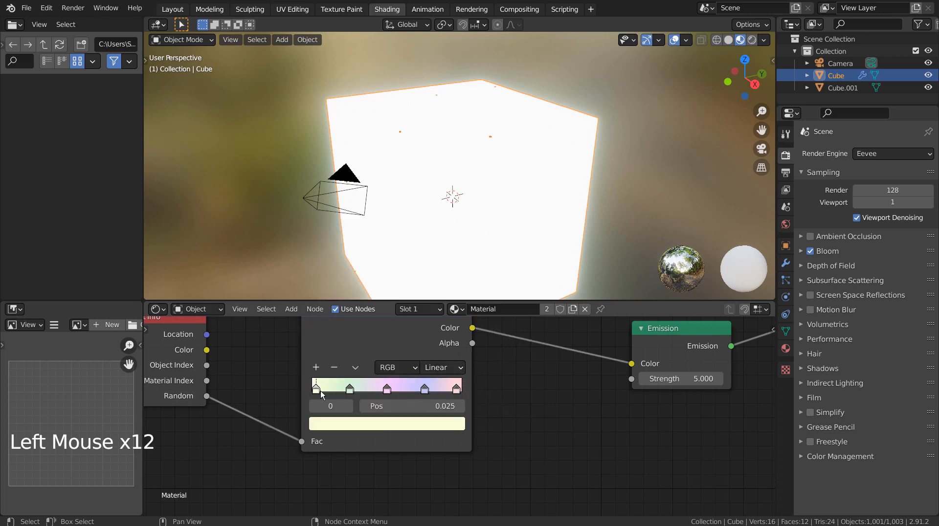
click(457, 370)
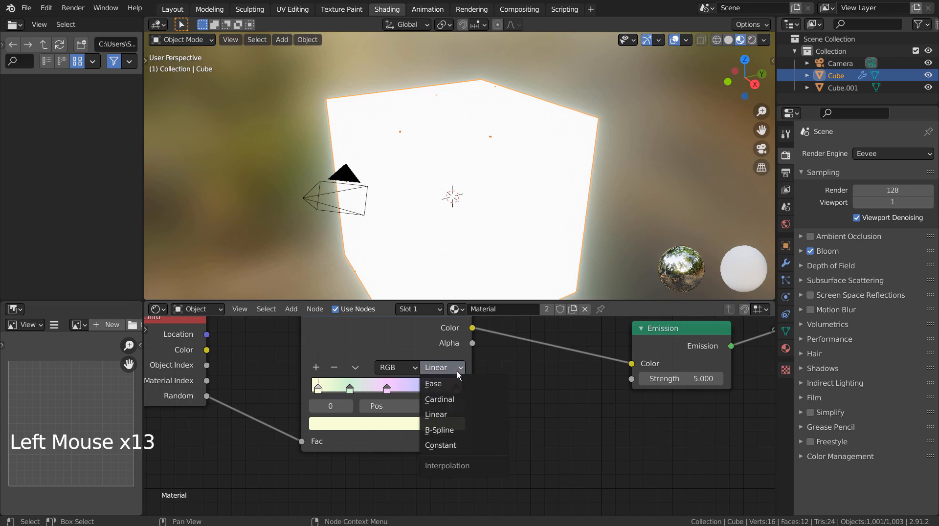
click(457, 445)
key(ctrl+space)
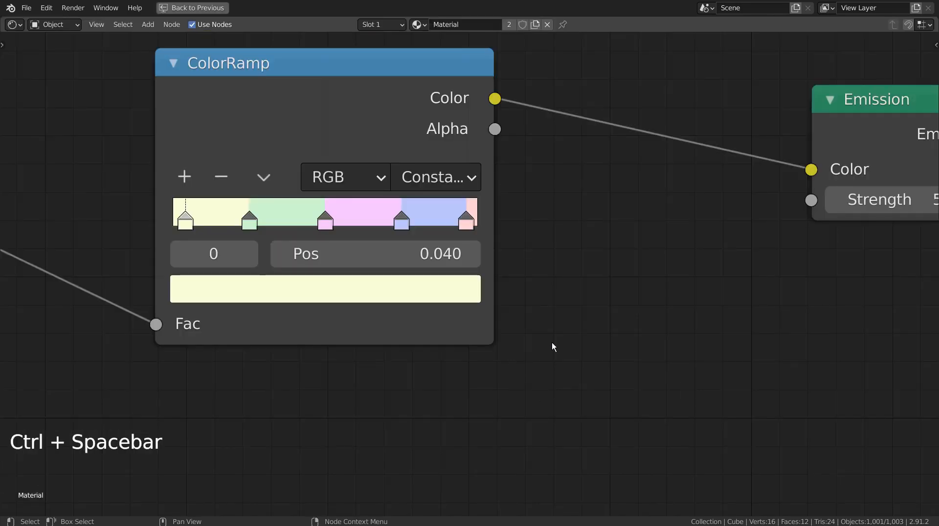
scroll(552, 342, down, 8)
shift+middle_drag(605, 352, 553, 397)
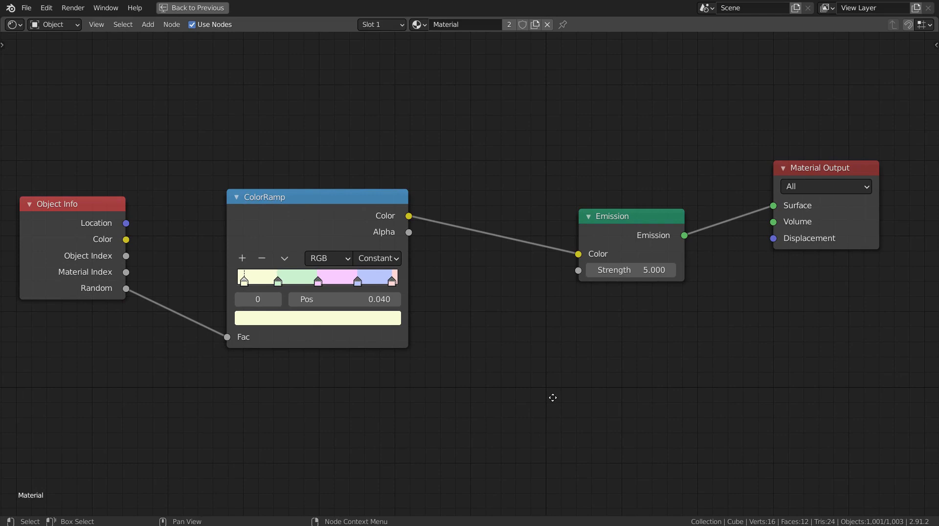
key(ctrl+space)
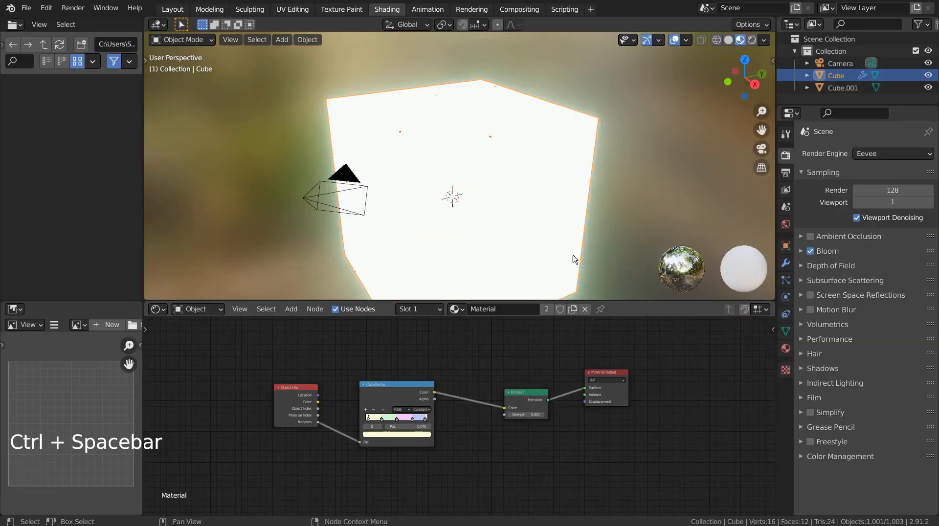
Switch to the Layout workspace and make the large cube's particle instances real.
click(609, 227)
mouse_move(608, 227)
middle_down()
mouse_move(683, 195)
mouse_move(720, 215)
mouse_move(628, 227)
middle_up()
click(525, 182)
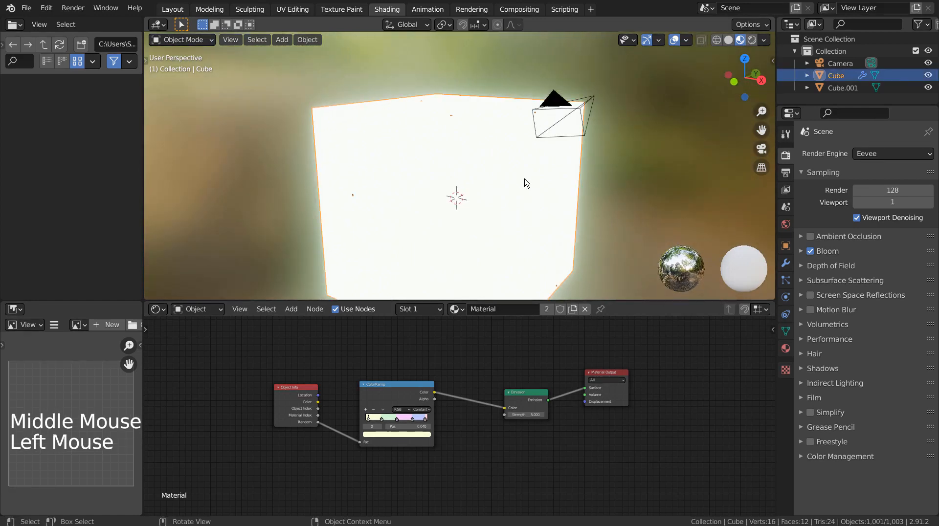
click(172, 9)
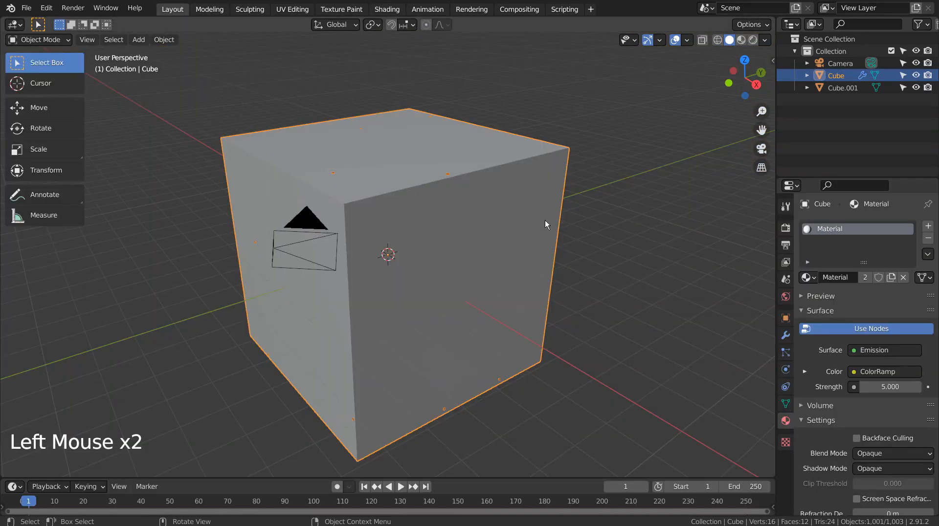
key(ctrl+a)
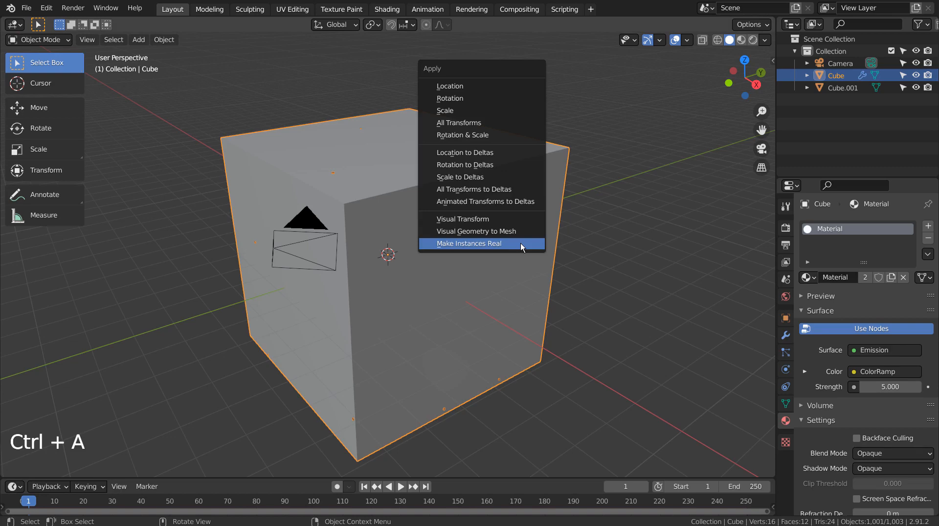
click(521, 242)
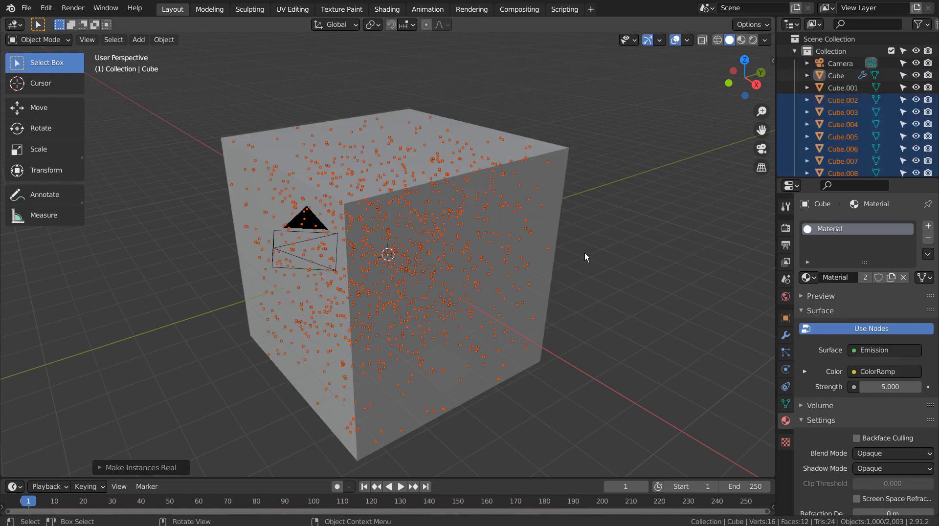
Delete the large emitter cube and the original small cube Cube.001 near the origin.
middle_drag(609, 265, 575, 263)
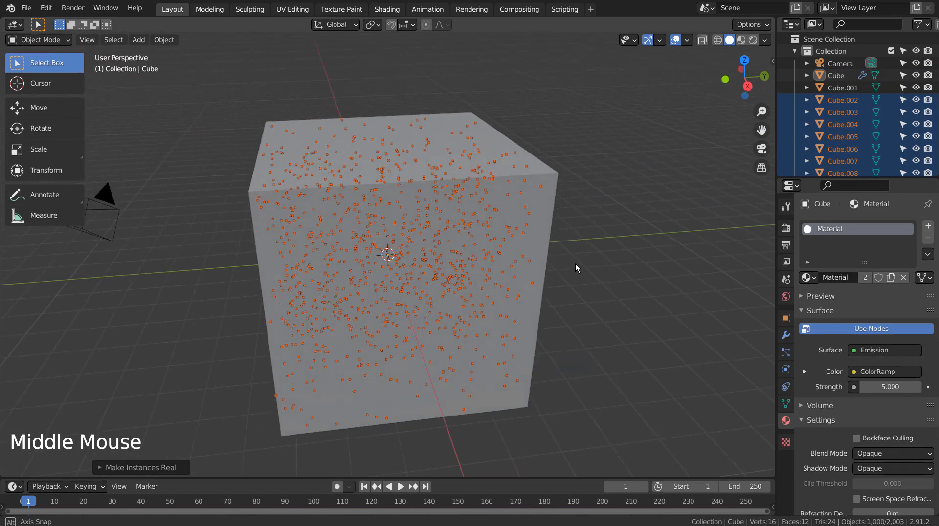
click(555, 201)
key(x)
click(555, 201)
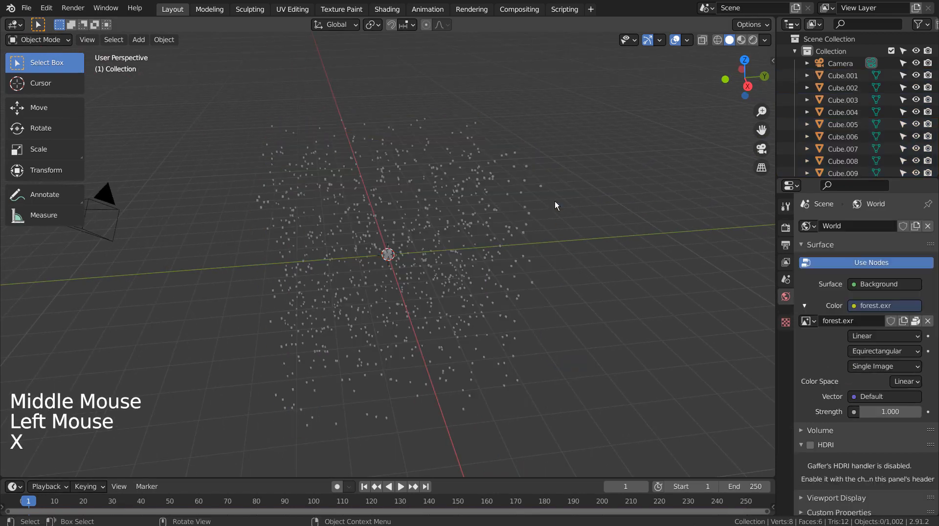
click(395, 256)
key(x)
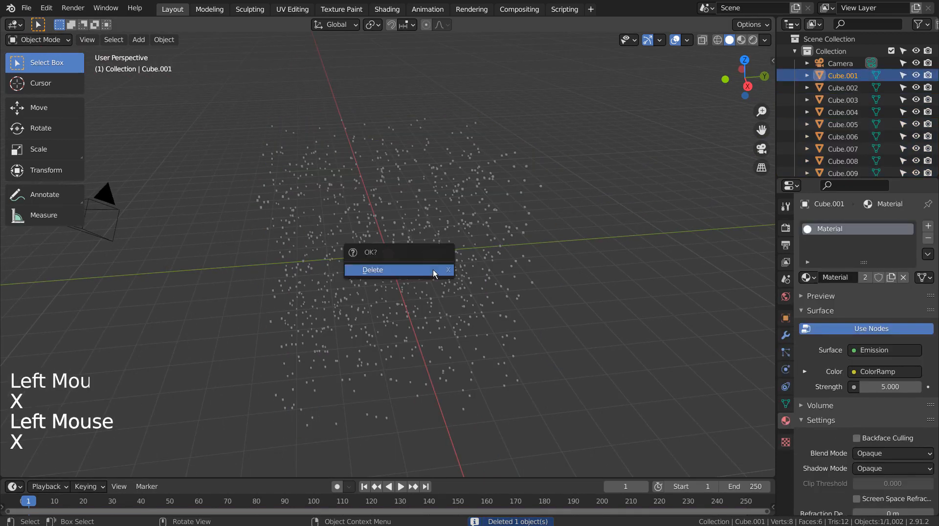
click(434, 269)
Select all the small cubes in wireframe shading, move them into a new collection named Collection 2 and collapse it in the outliner.
key(b)
drag(204, 89, 304, 177)
key(shift+z)
click(227, 102)
drag(227, 102, 591, 433)
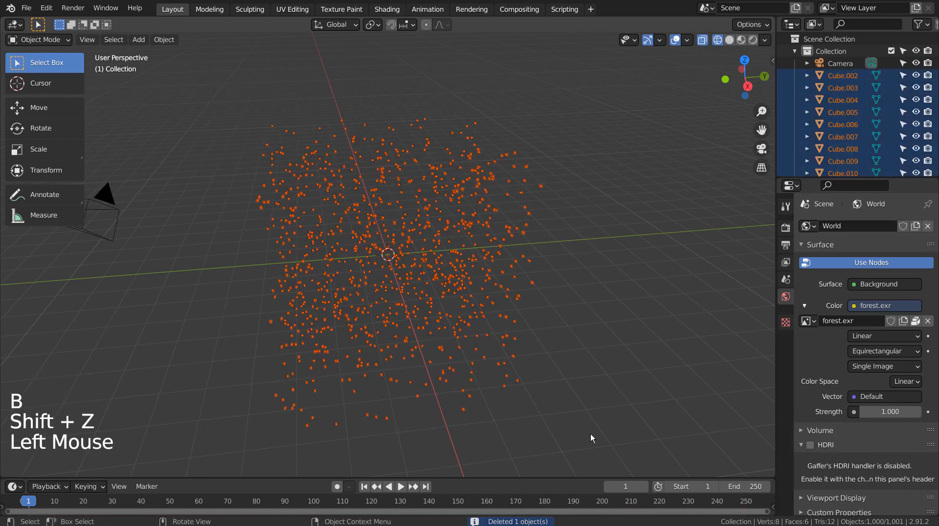
key(m)
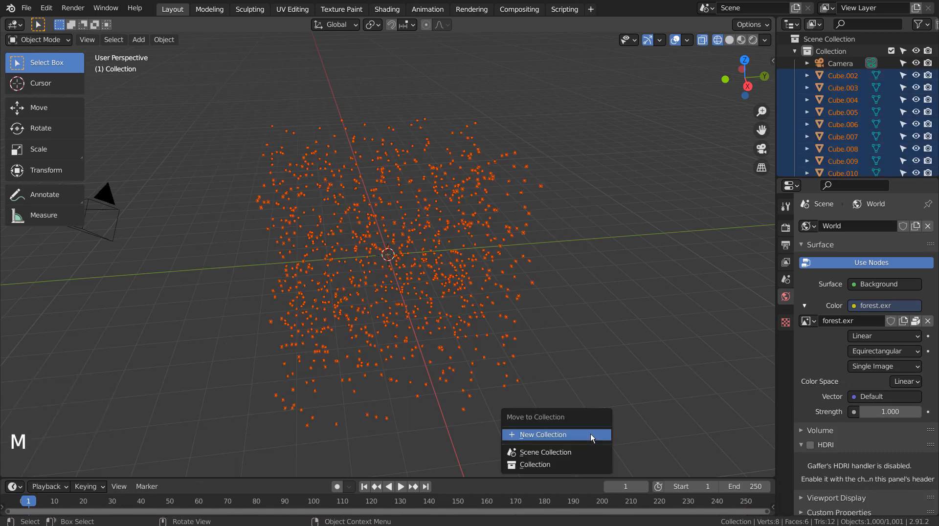
click(591, 435)
click(617, 471)
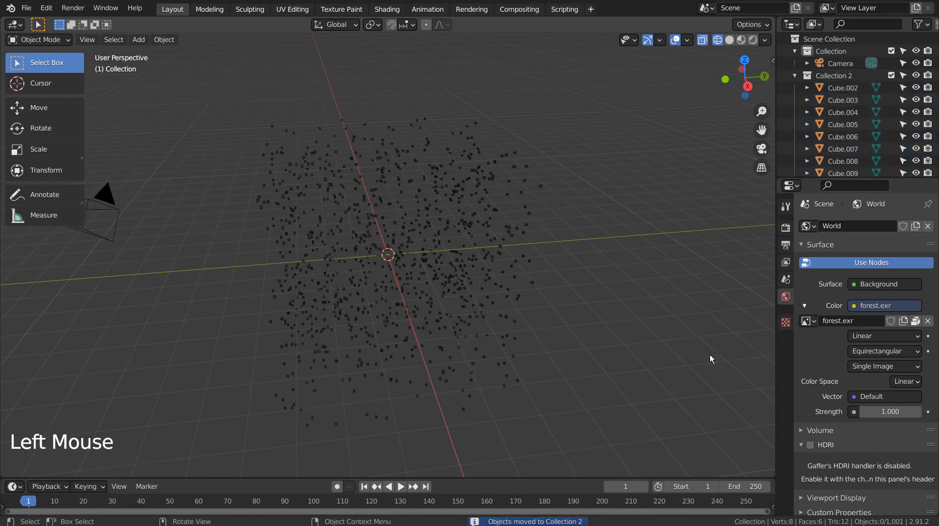
click(798, 73)
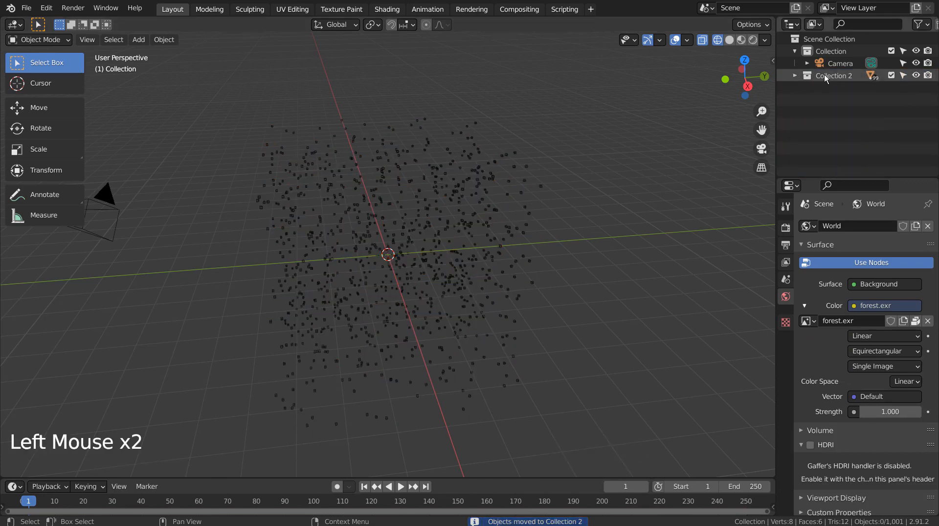
Add a 3D Bezier circle curve with a 1 m radius at the origin and scale it in Object Mode by about 3.188.
click(651, 257)
key(shift+a)
mouse_move(651, 257)
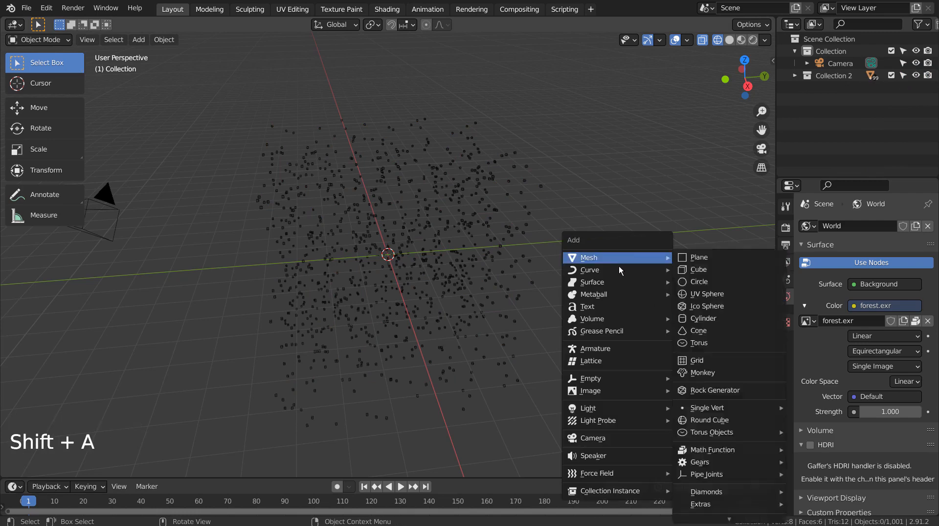
mouse_move(618, 269)
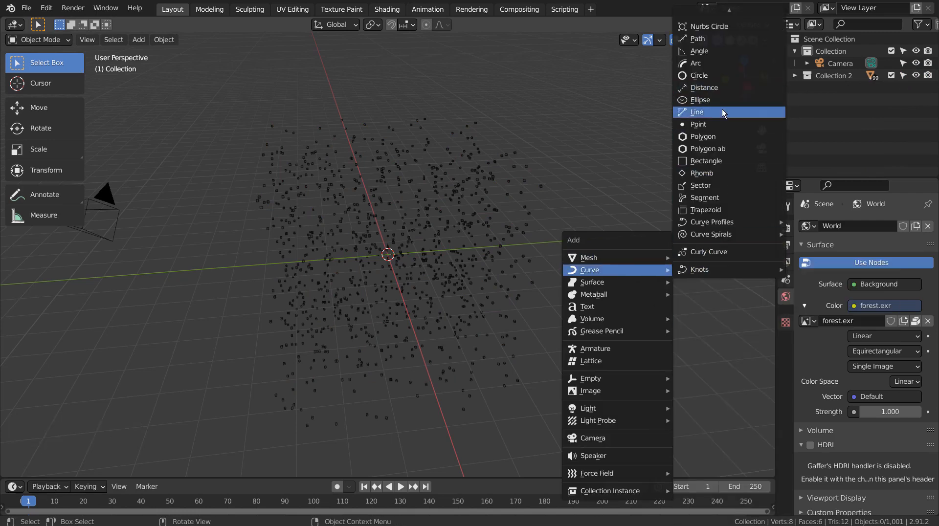
click(722, 76)
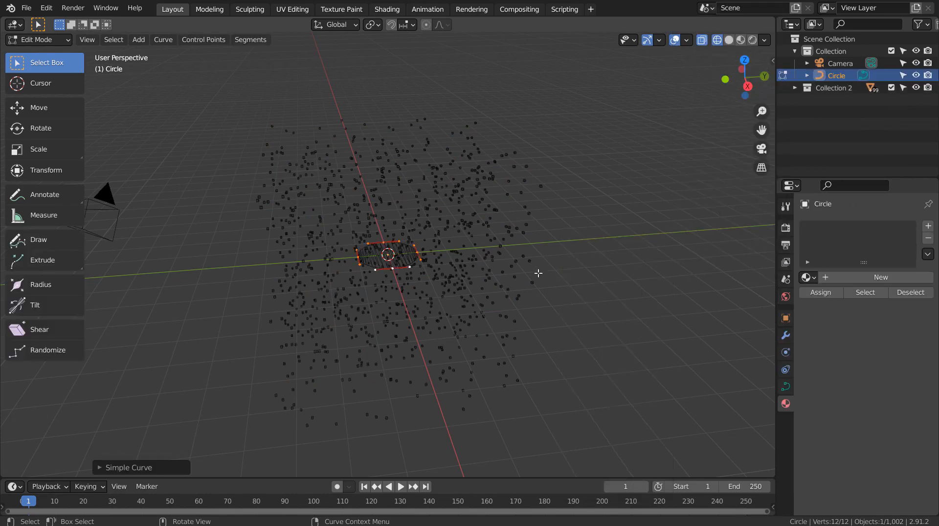
click(165, 469)
click(228, 231)
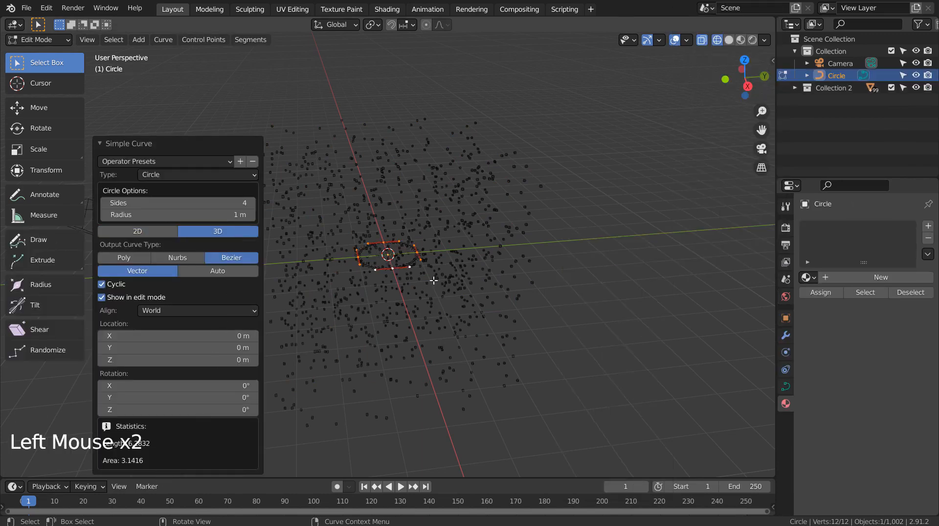
key(Tab)
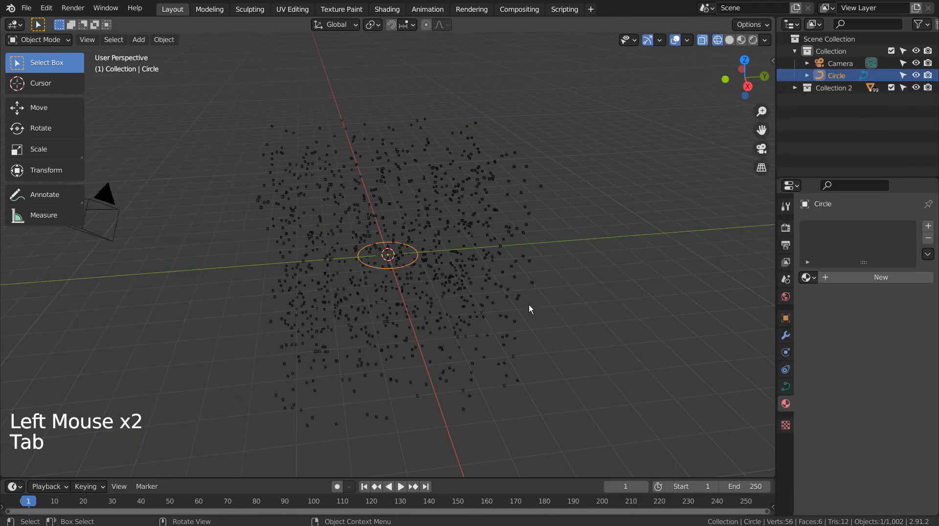
key(s)
click(89, 315)
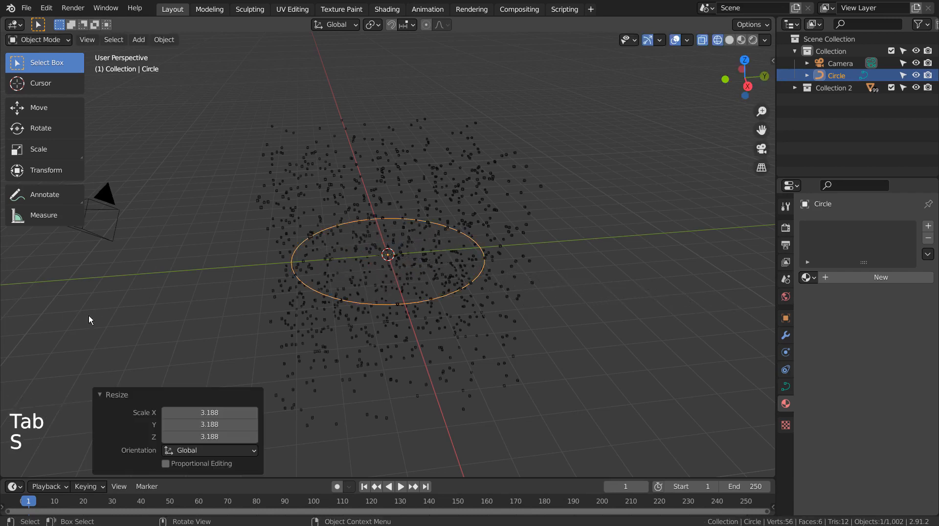
Snap the camera to the 3D cursor at the world origin.
click(125, 203)
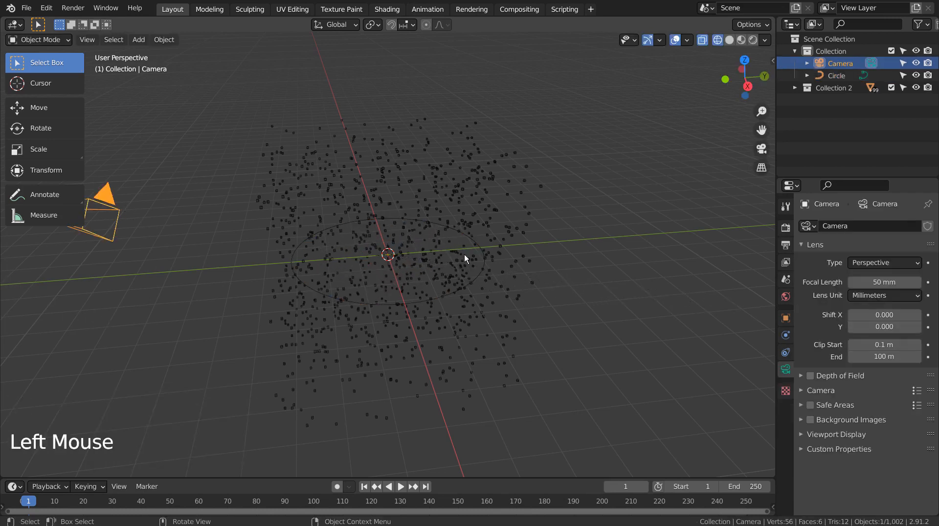
key(shift+s)
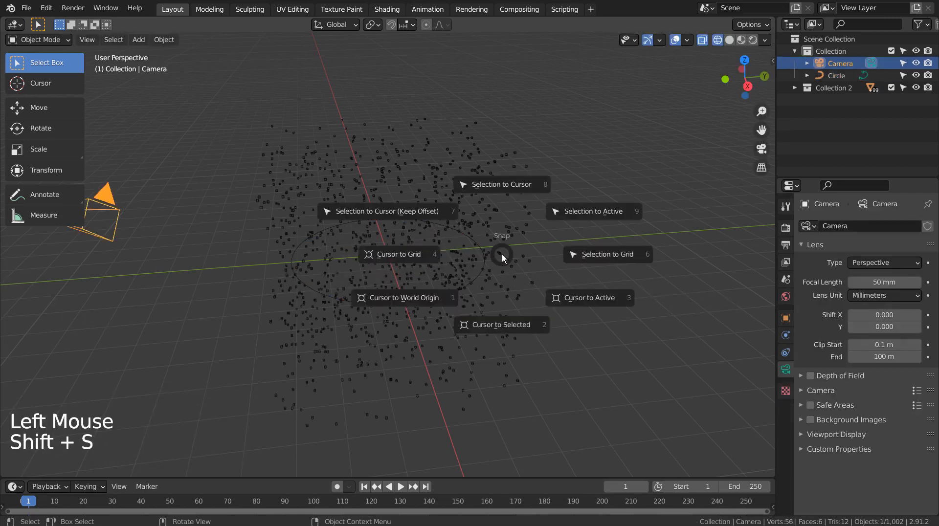
click(505, 186)
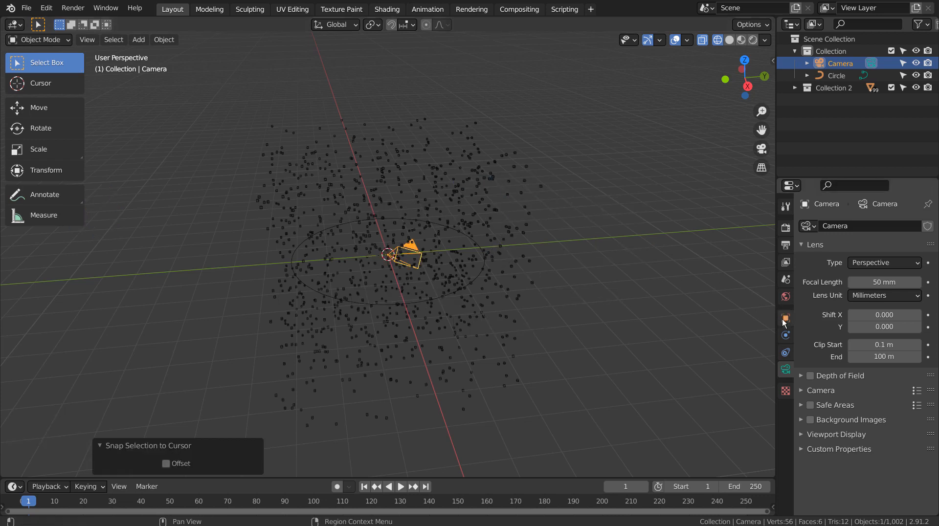
Add a Follow Path object constraint to the camera.
click(787, 352)
click(863, 227)
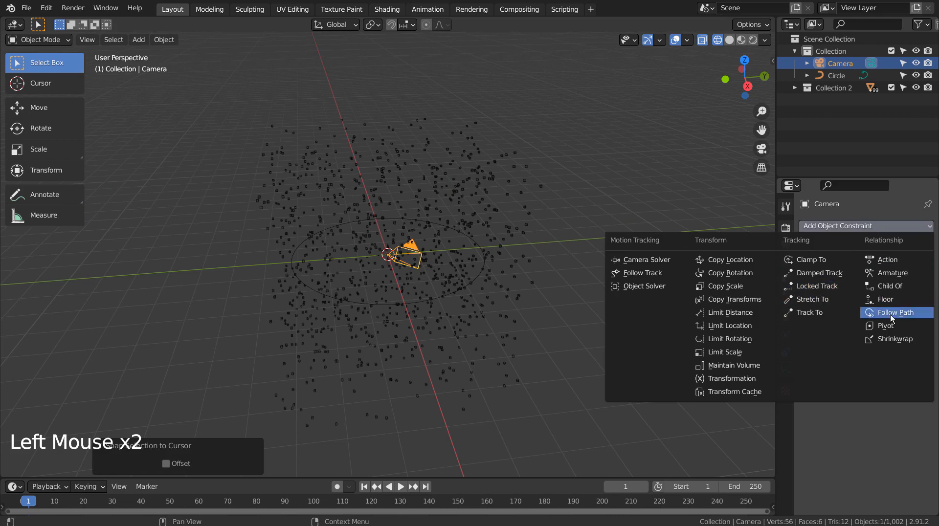
click(890, 315)
click(859, 226)
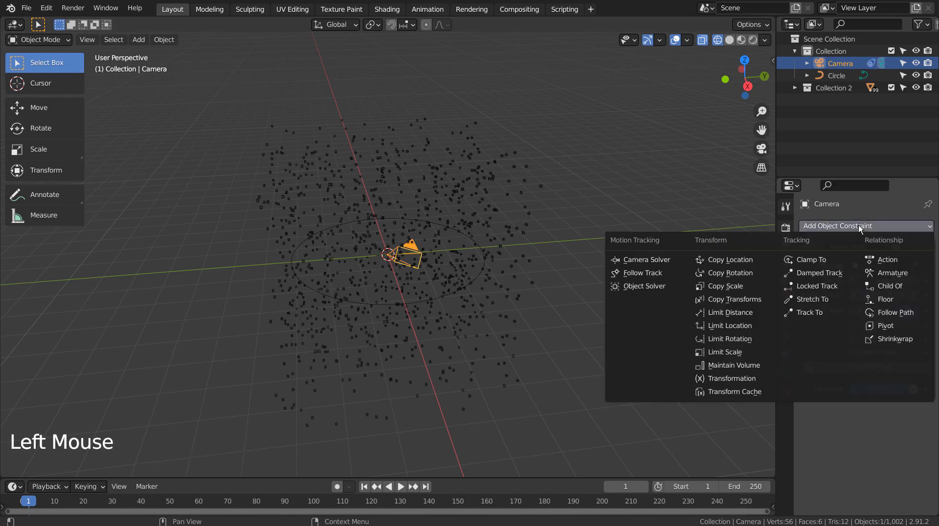
Add a Plain Axes empty with a 1 m radius at the world origin.
key(shift+a)
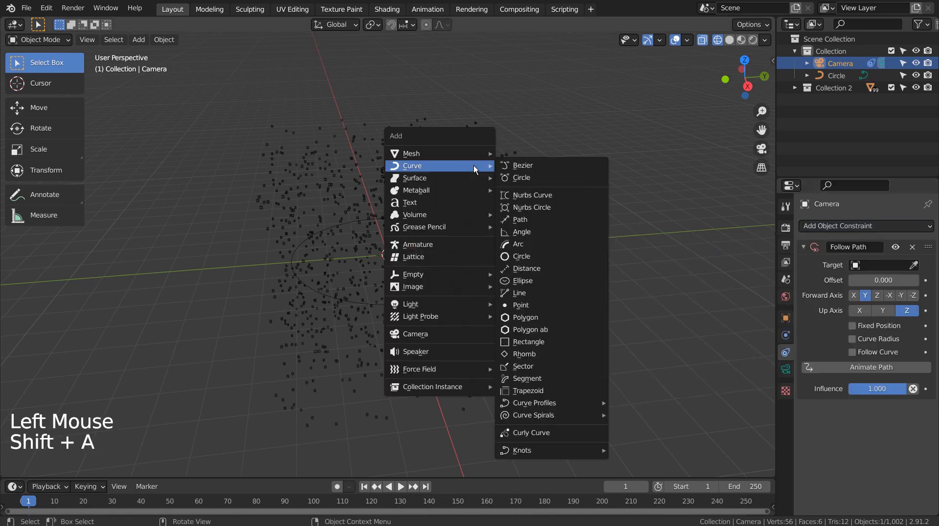
mouse_move(466, 275)
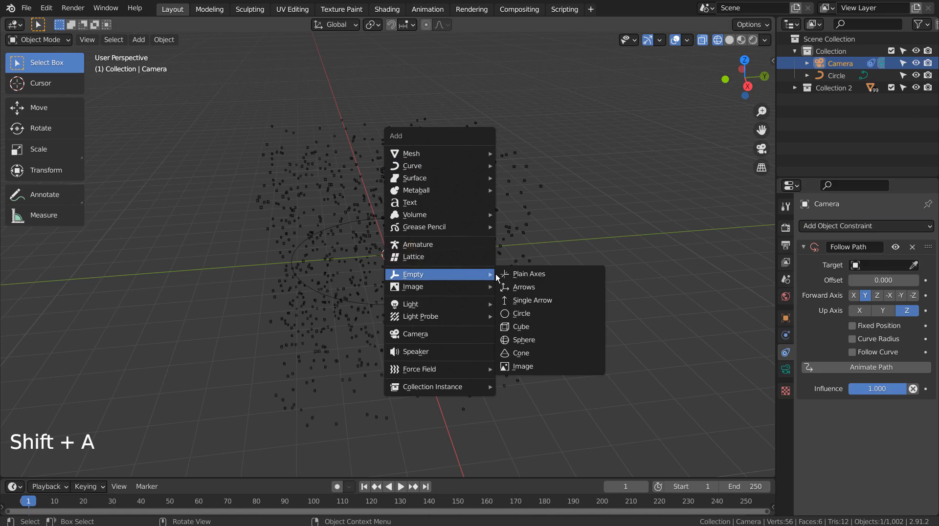
click(529, 274)
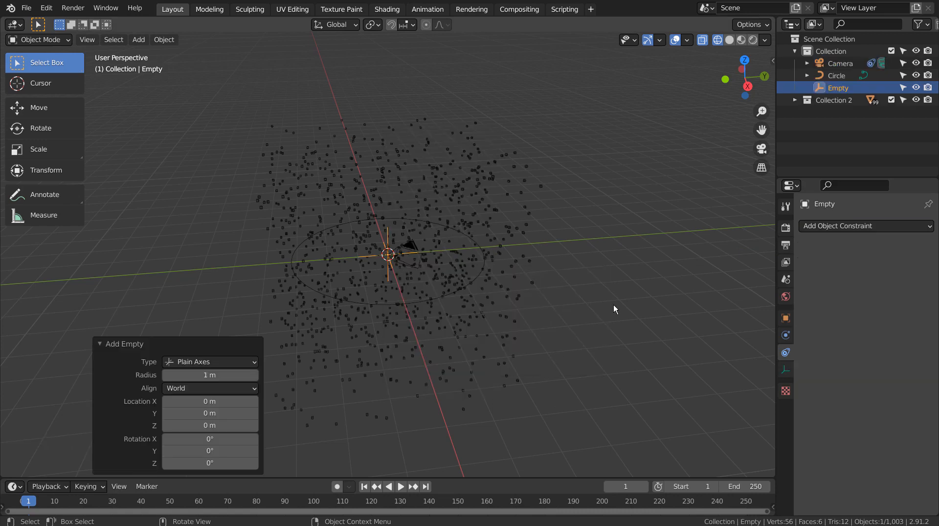
Add a Track To constraint to the camera and set the Empty as its target.
click(830, 66)
click(856, 218)
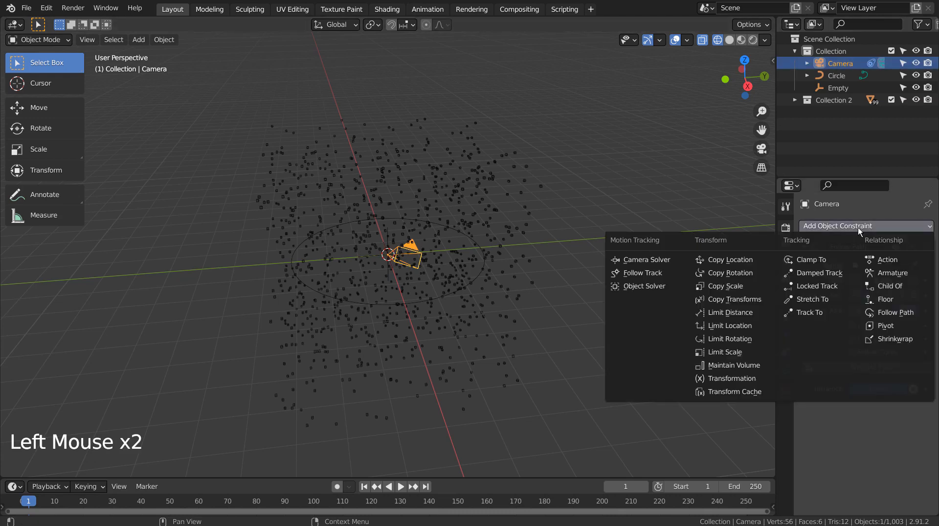
click(811, 312)
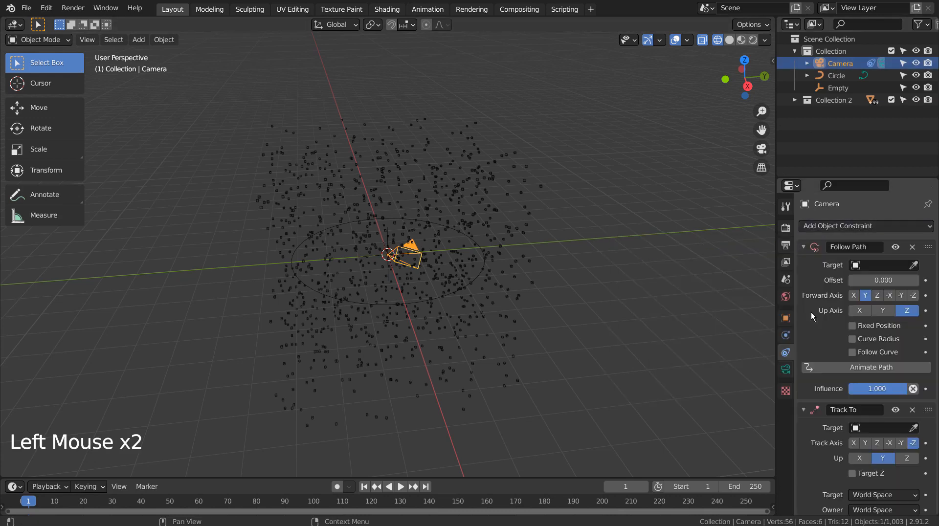
click(882, 428)
text(e)
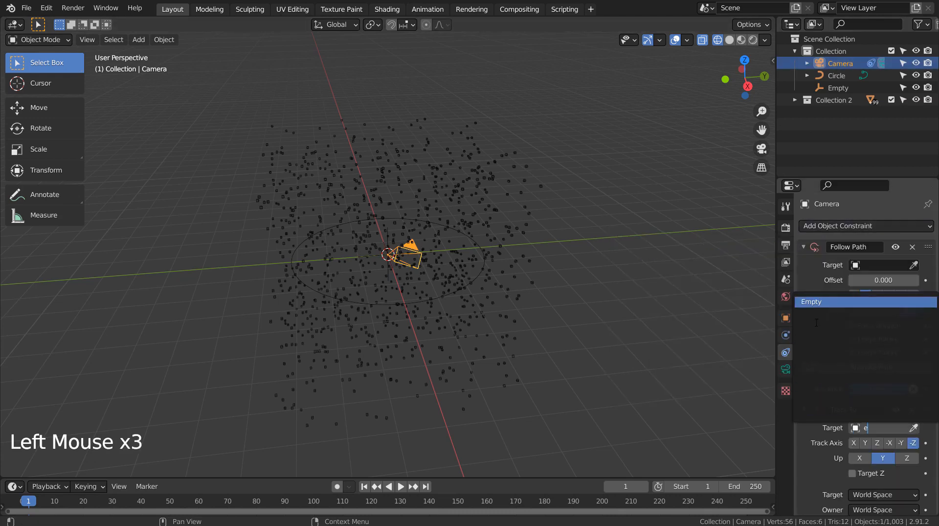
click(817, 302)
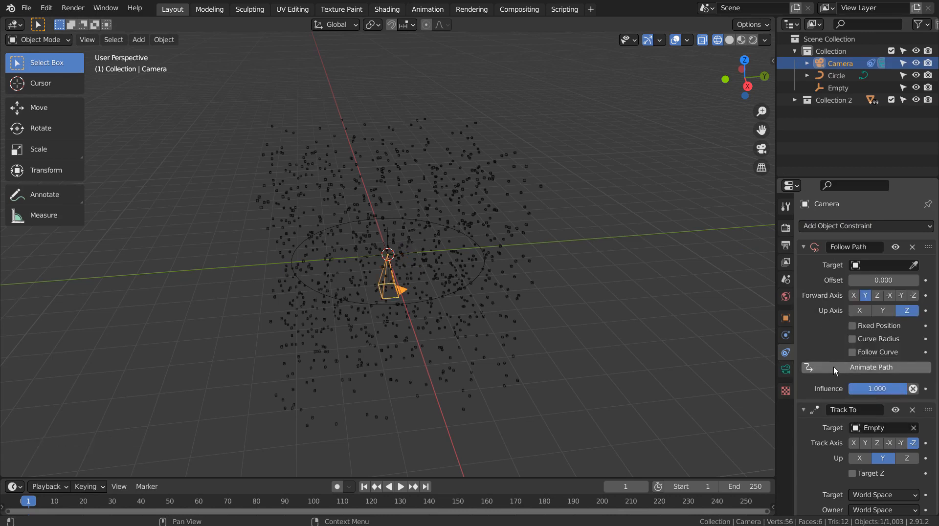
Set Circle as the camera's Follow Path target and look through the camera in Material Preview shading.
click(859, 265)
click(832, 282)
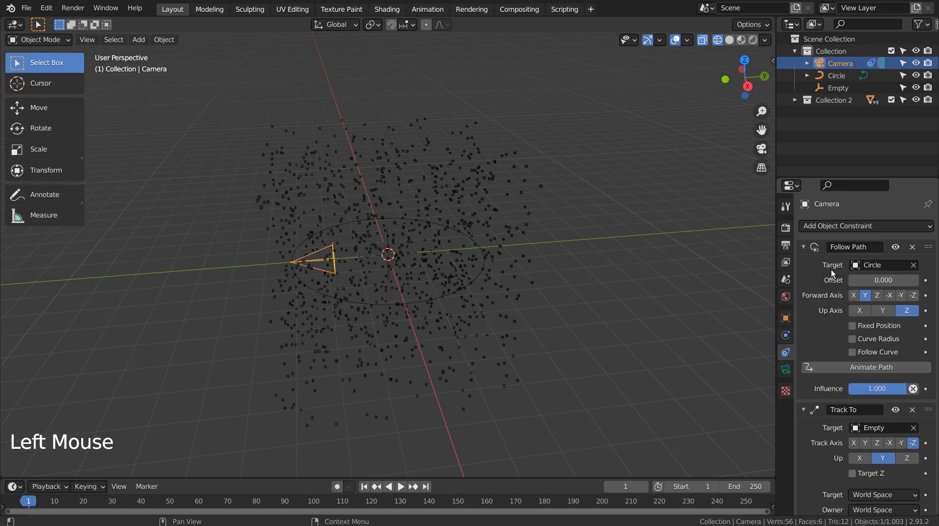
key(KP_0)
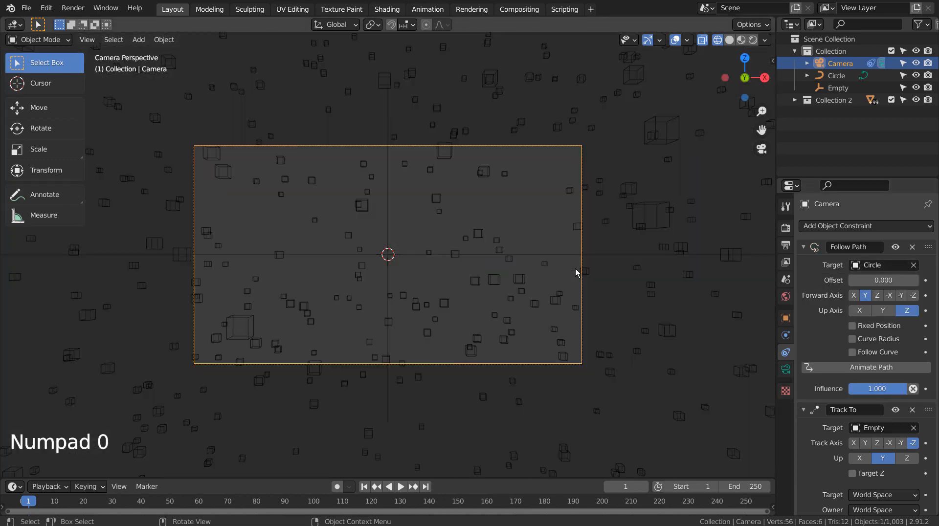
click(739, 41)
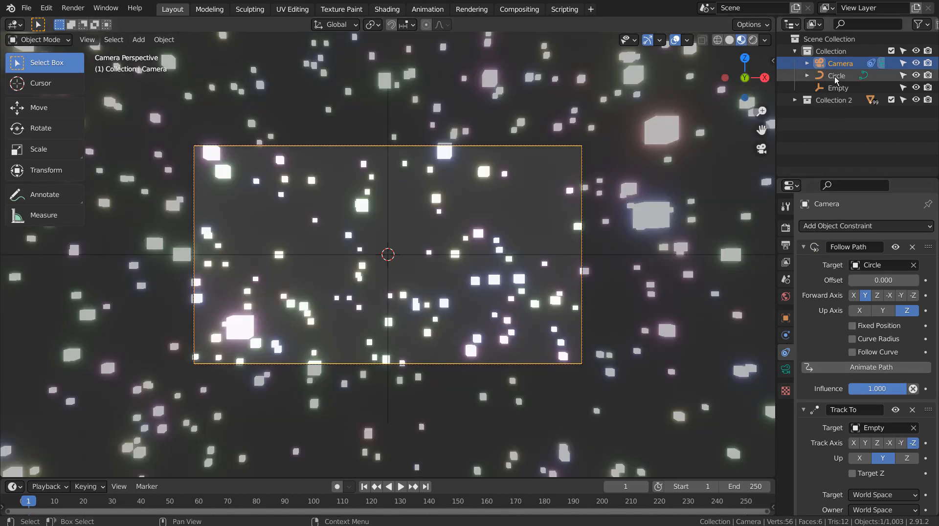
Set the camera's focal length to 8 mm.
click(836, 64)
click(787, 371)
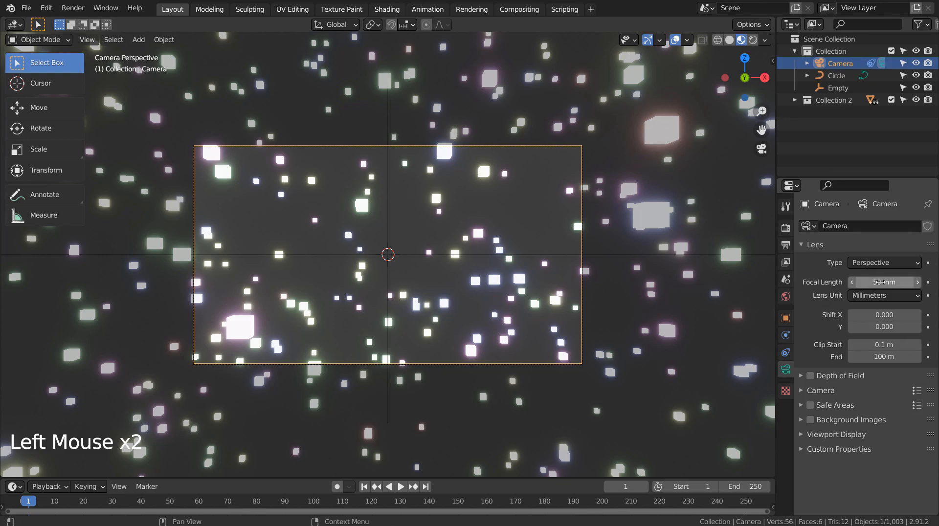
mouse_move(880, 283)
mouse_down()
mouse_move(815, 283)
mouse_move(829, 283)
mouse_up()
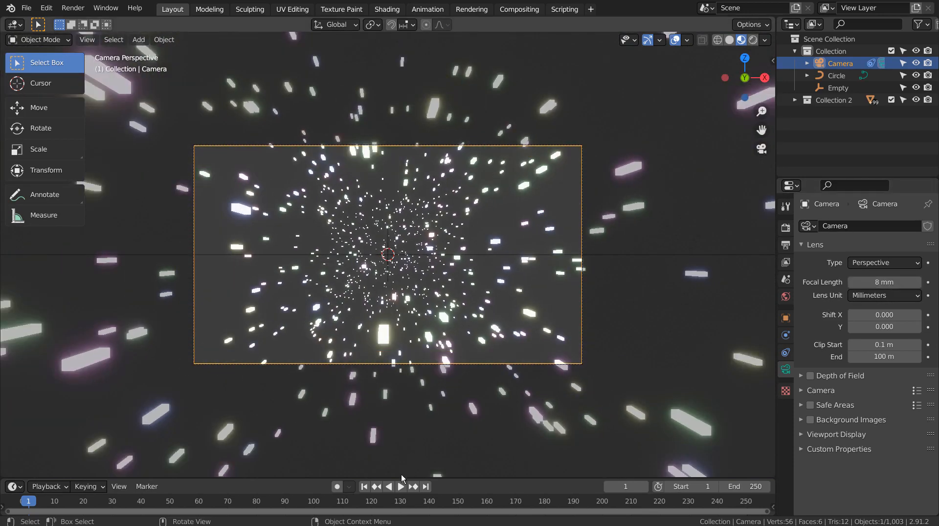
Play the timeline briefly from the first frame to check the camera's movement, stop it and return to frame 1.
click(364, 488)
click(401, 488)
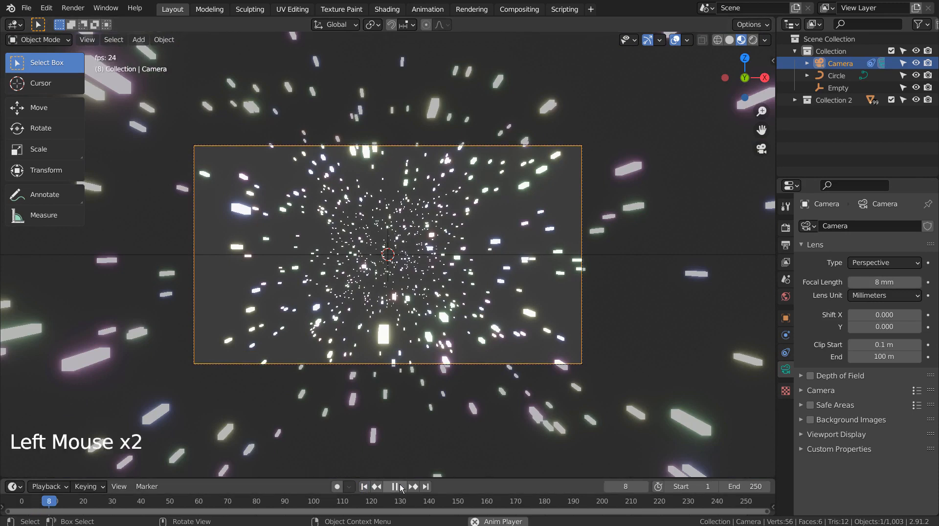
click(398, 487)
click(365, 487)
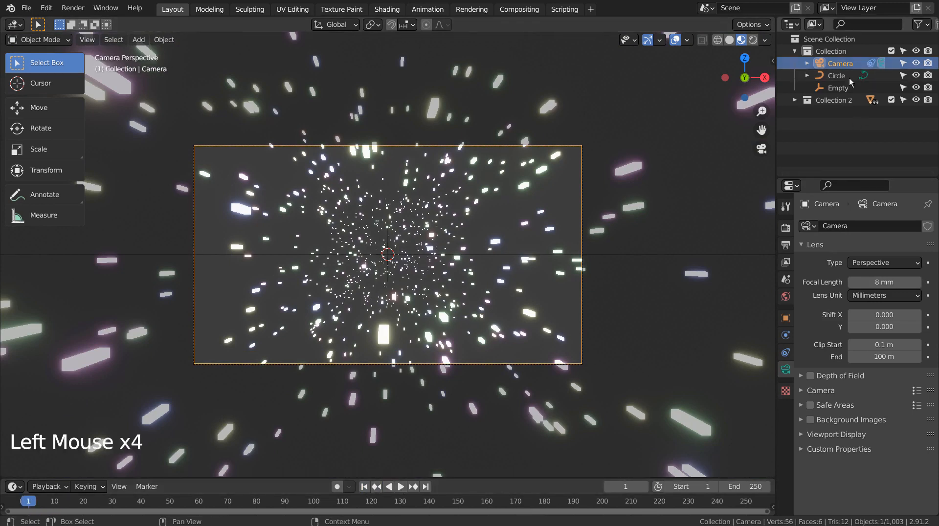
Animate the path of the camera's Follow Path constraint and play the animation.
click(786, 353)
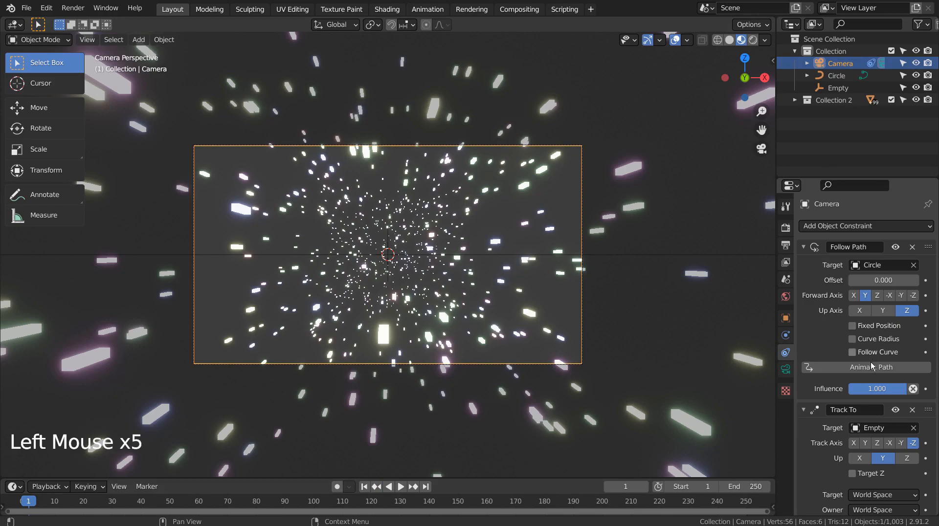
click(873, 367)
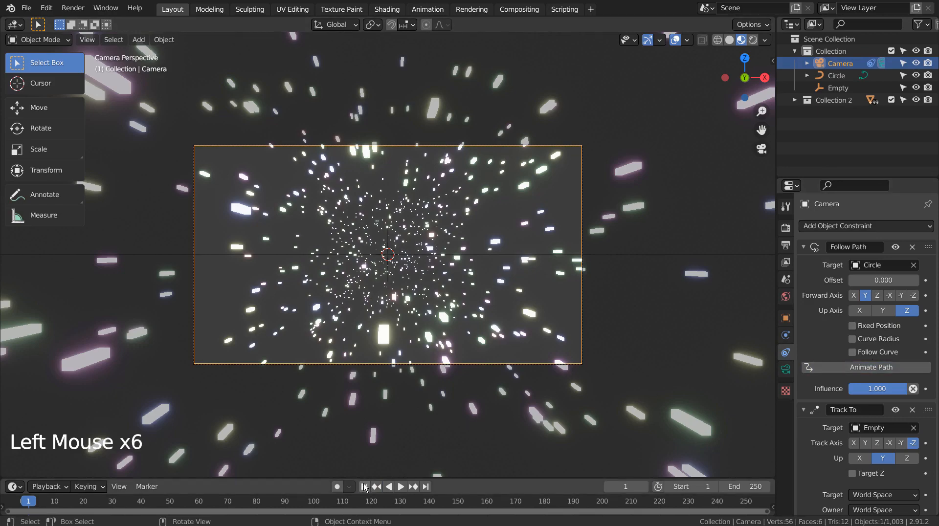
click(401, 487)
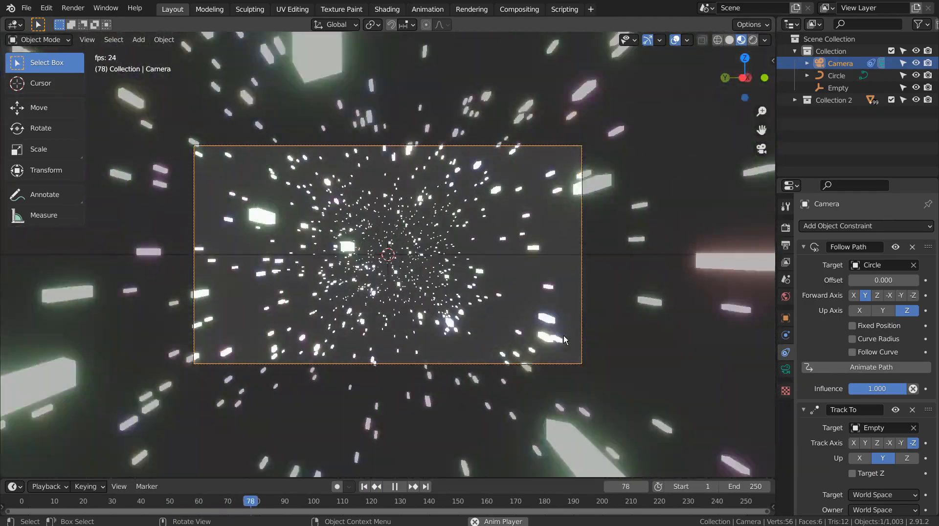
Set the camera's focal length to 21 mm while the animation plays.
click(785, 371)
mouse_move(885, 282)
mouse_down()
mouse_move(832, 283)
mouse_move(938, 282)
mouse_move(890, 282)
mouse_up()
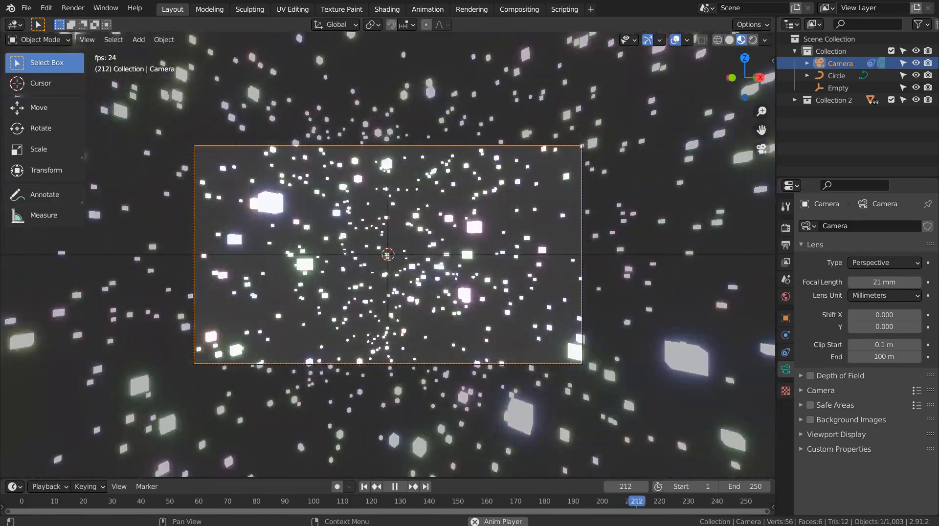